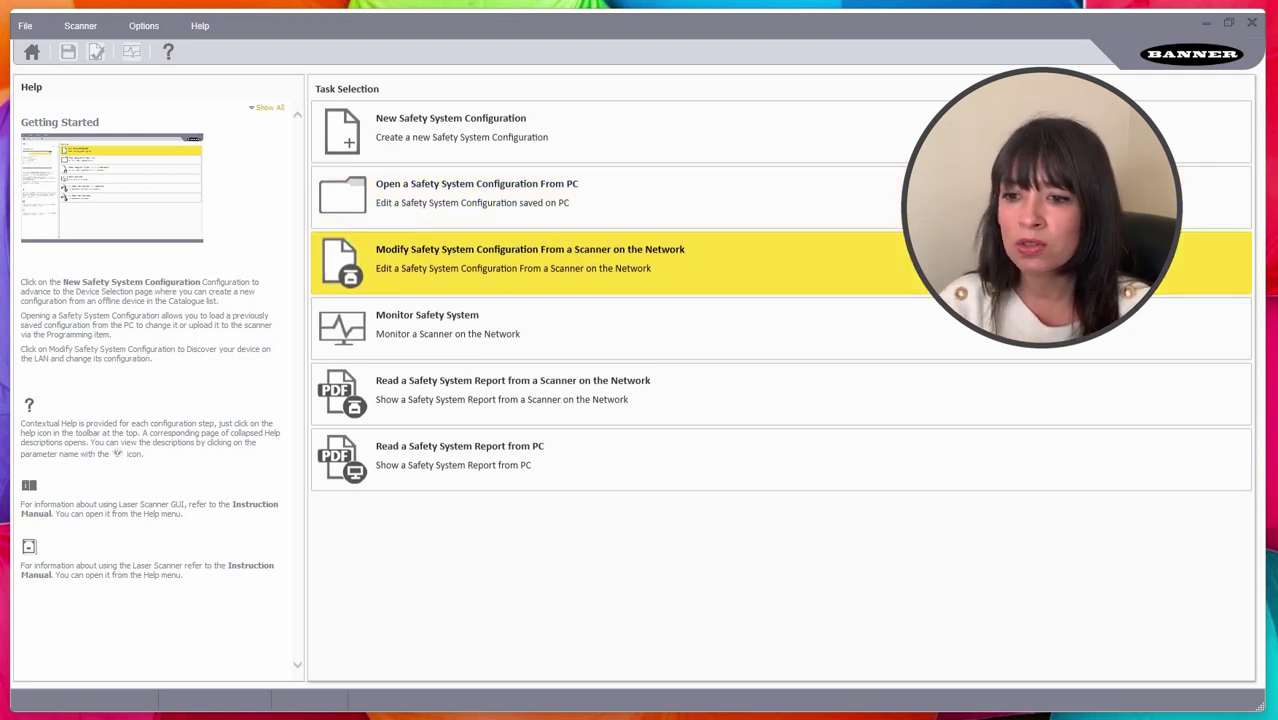
# Rerun network discovery and show the Demo Settings SX5-B scanner's details at 192.168.1.10
pyautogui.click(530, 258)
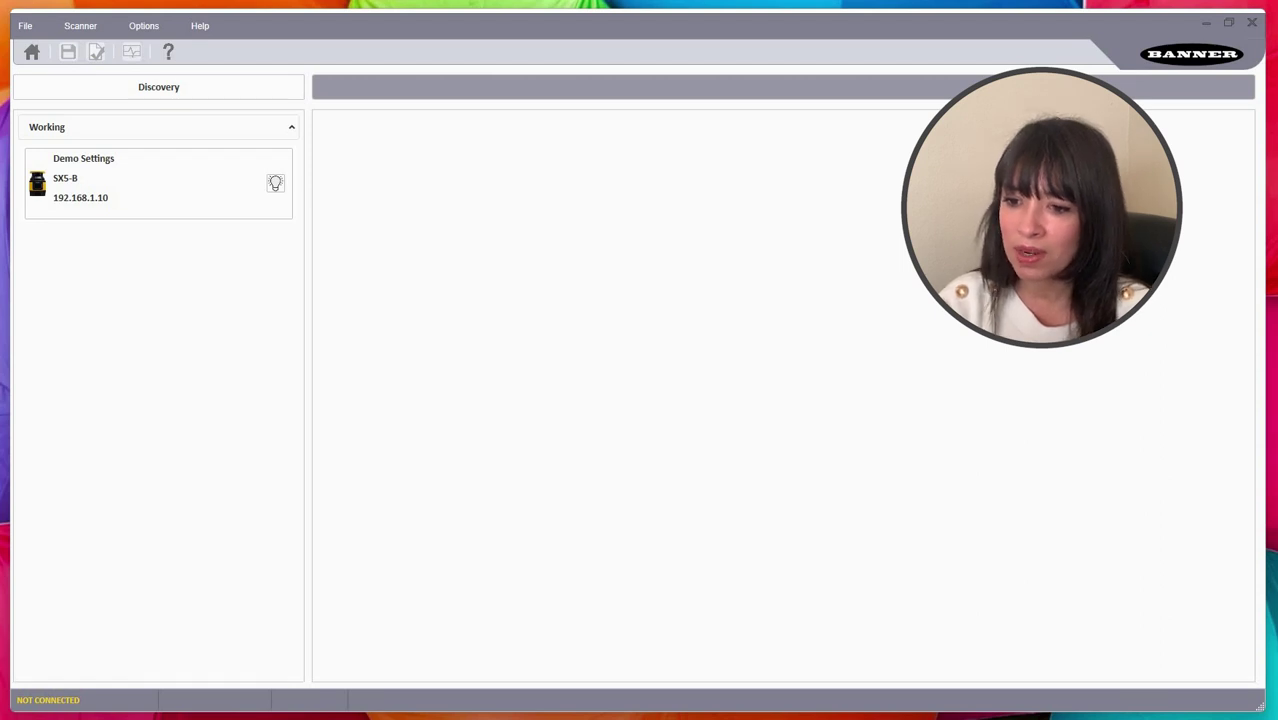
pyautogui.click(158, 183)
pyautogui.click(158, 87)
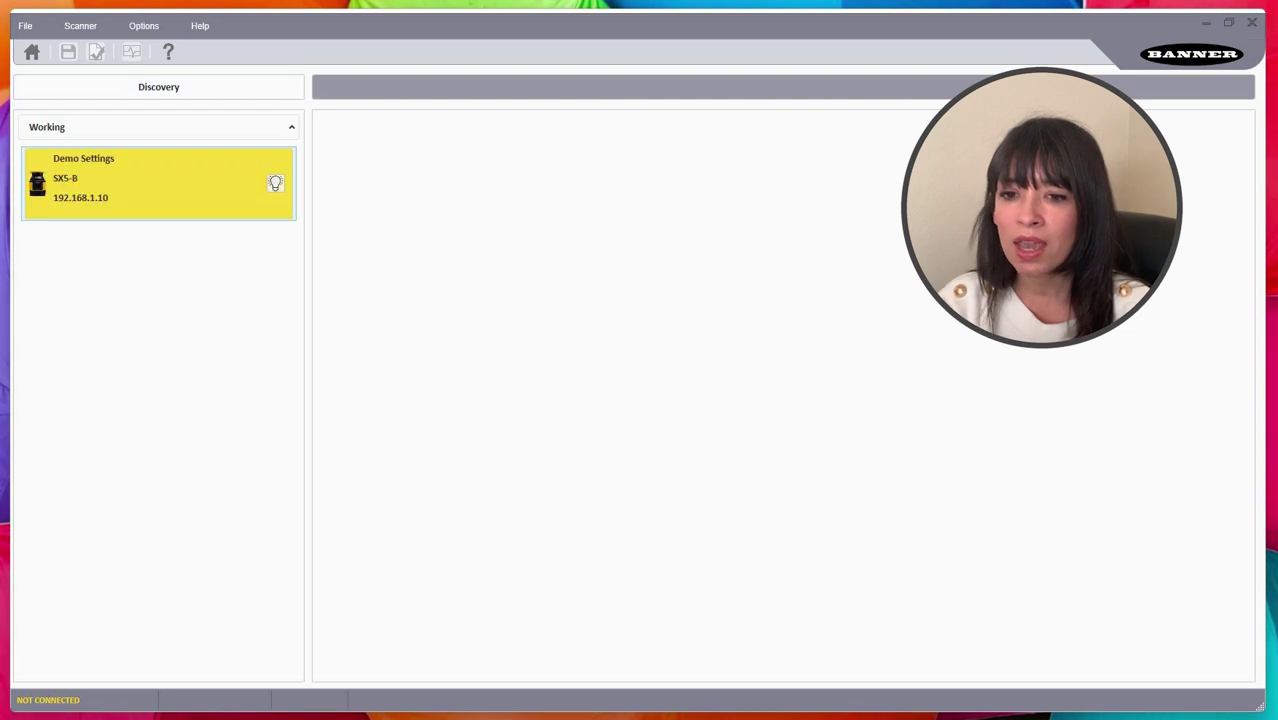
pyautogui.click(153, 180)
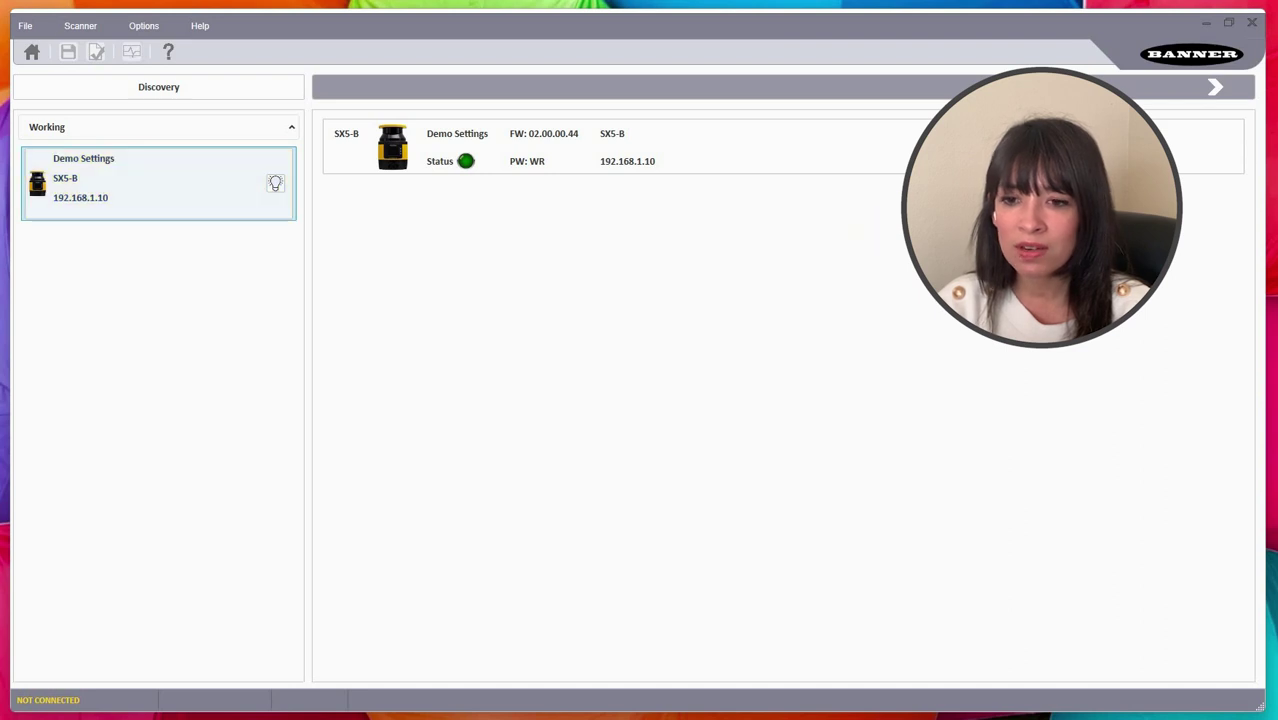
pyautogui.click(1220, 90)
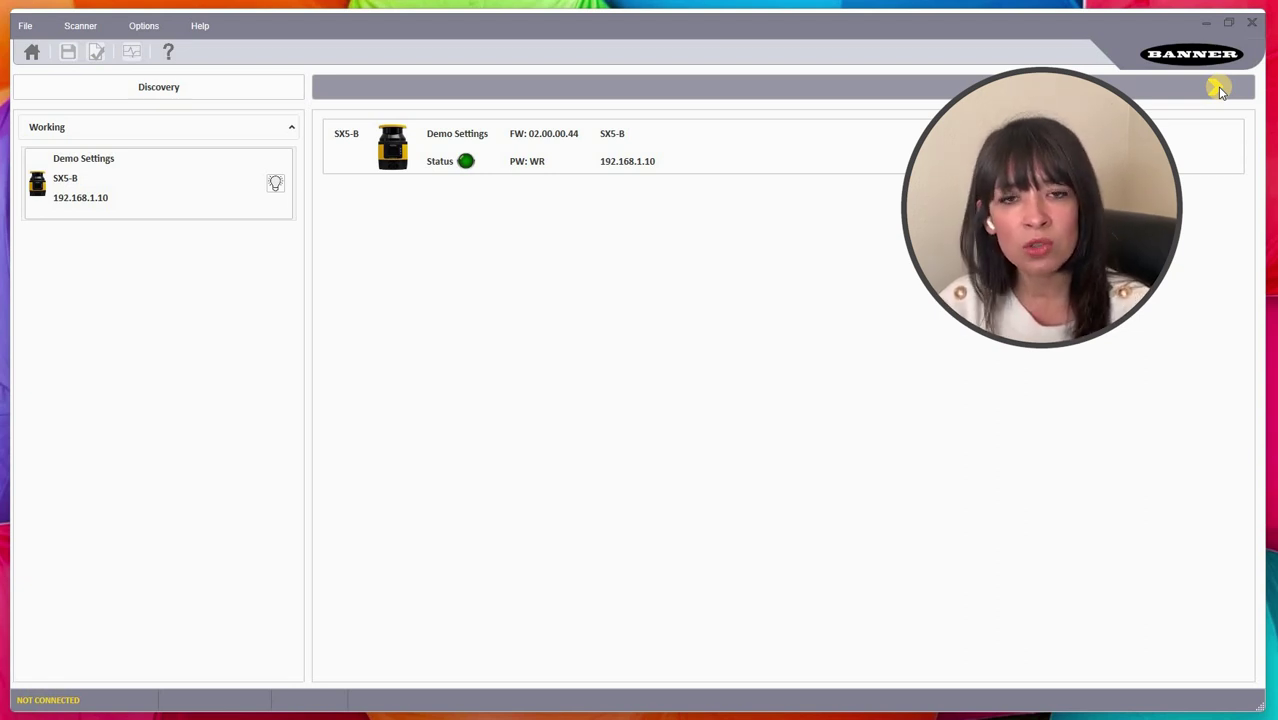
# Download the DUMPER configuration from the scanner and keep its scenario at EXPERT
pyautogui.click(1219, 91)
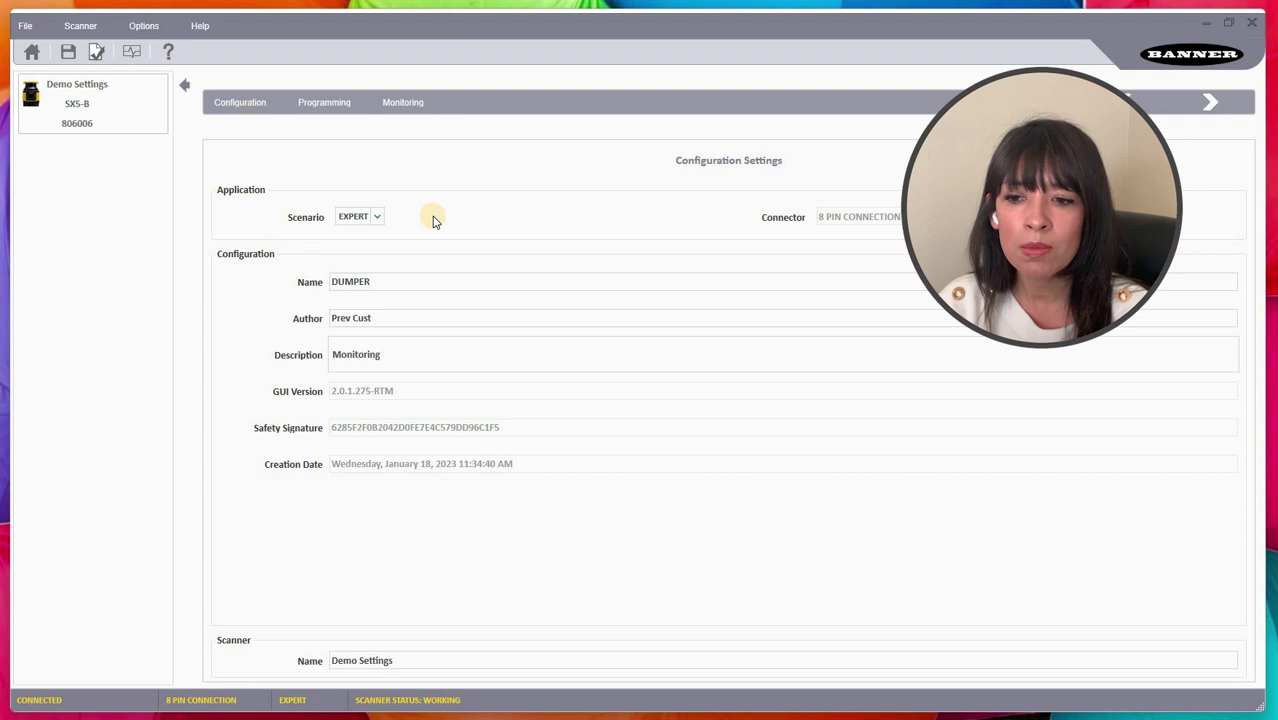
pyautogui.click(380, 218)
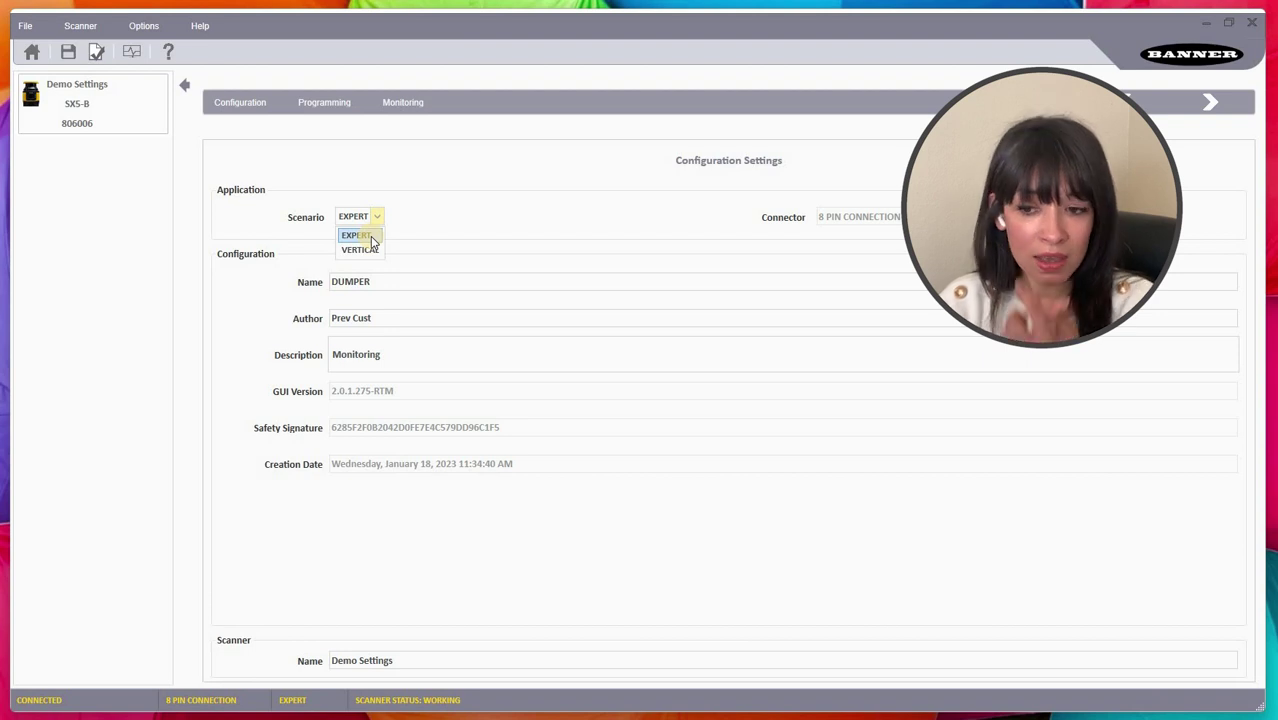
pyautogui.click(374, 215)
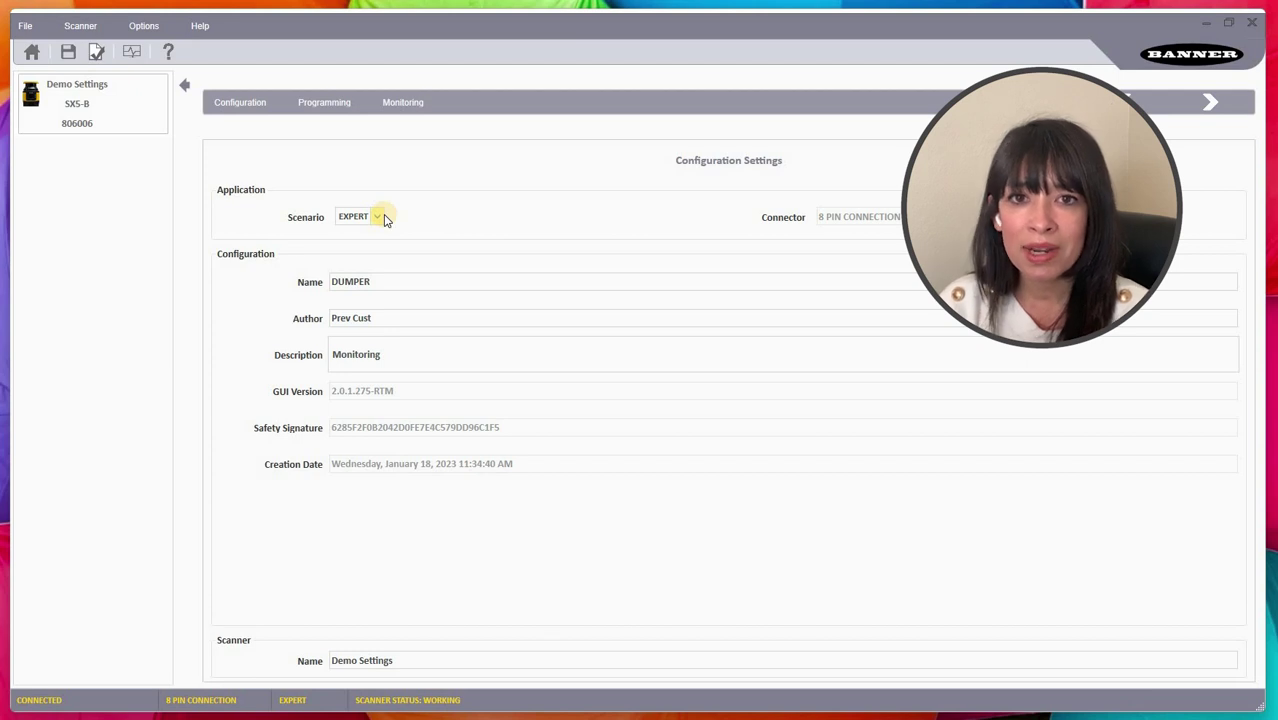
# In Output Configuration, keep one warning output and leave PIN 3 and PIN 4 with no function
pyautogui.click(1214, 104)
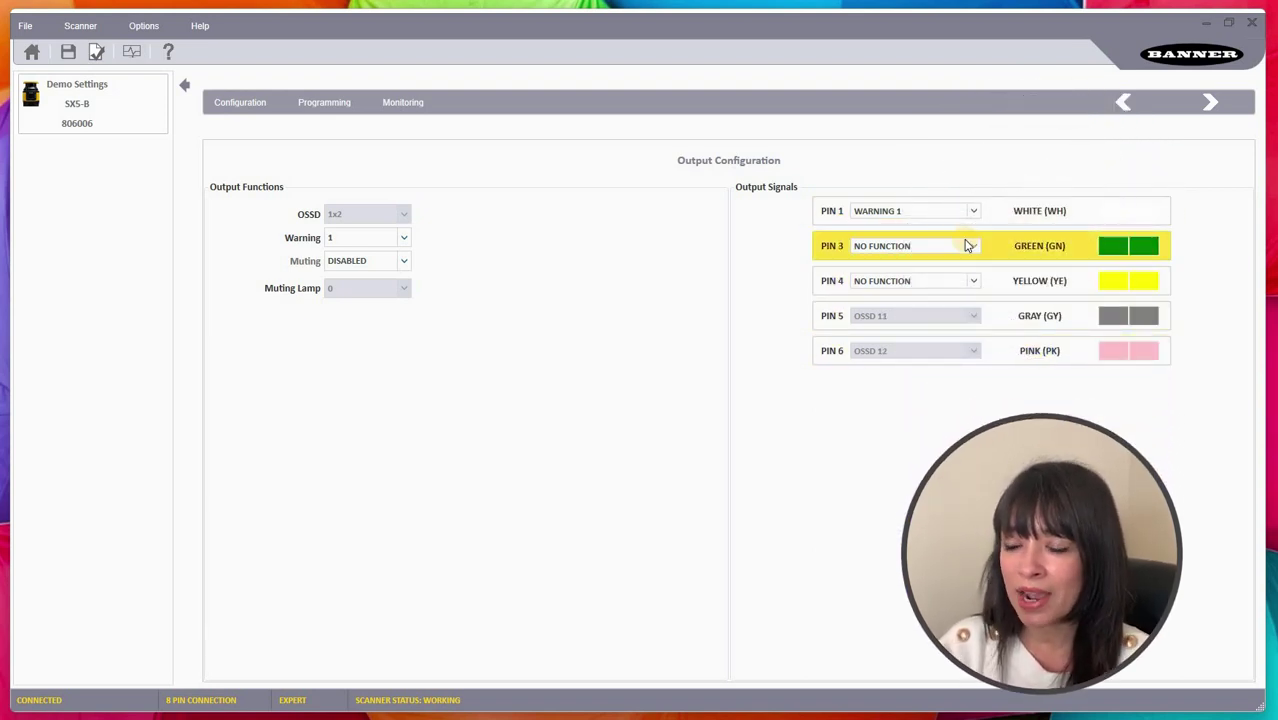
pyautogui.click(921, 249)
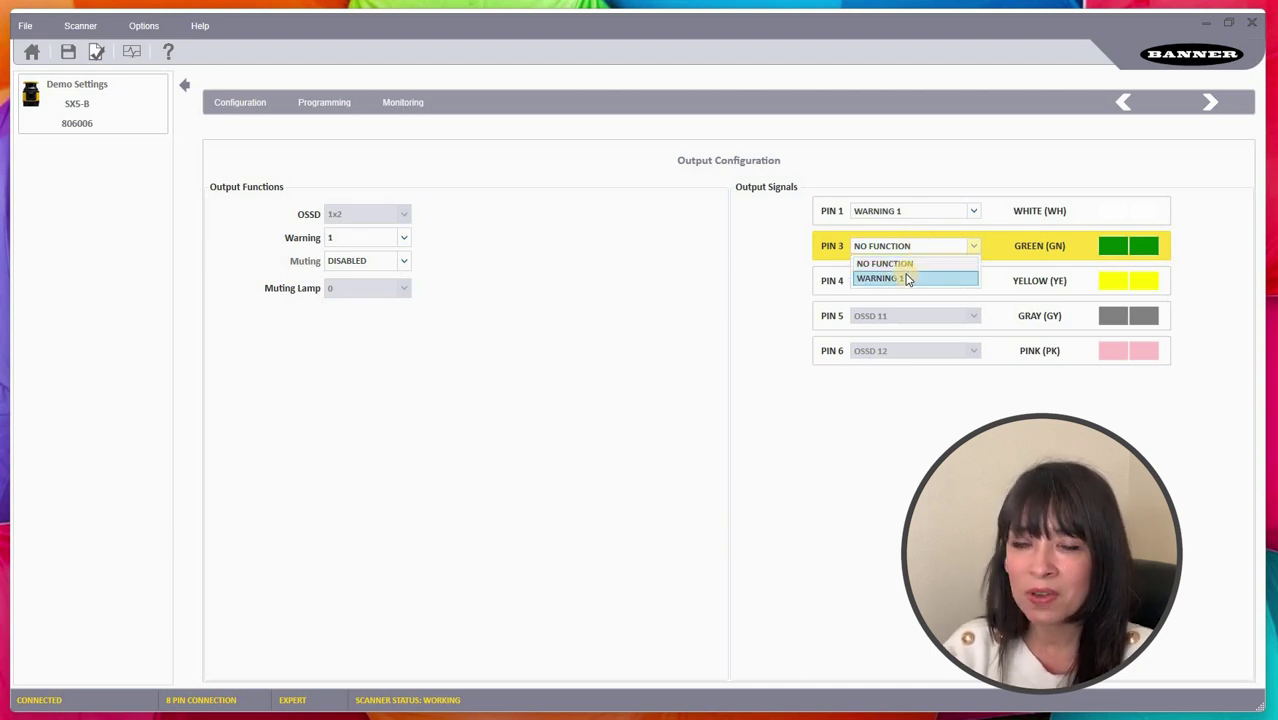
pyautogui.click(399, 237)
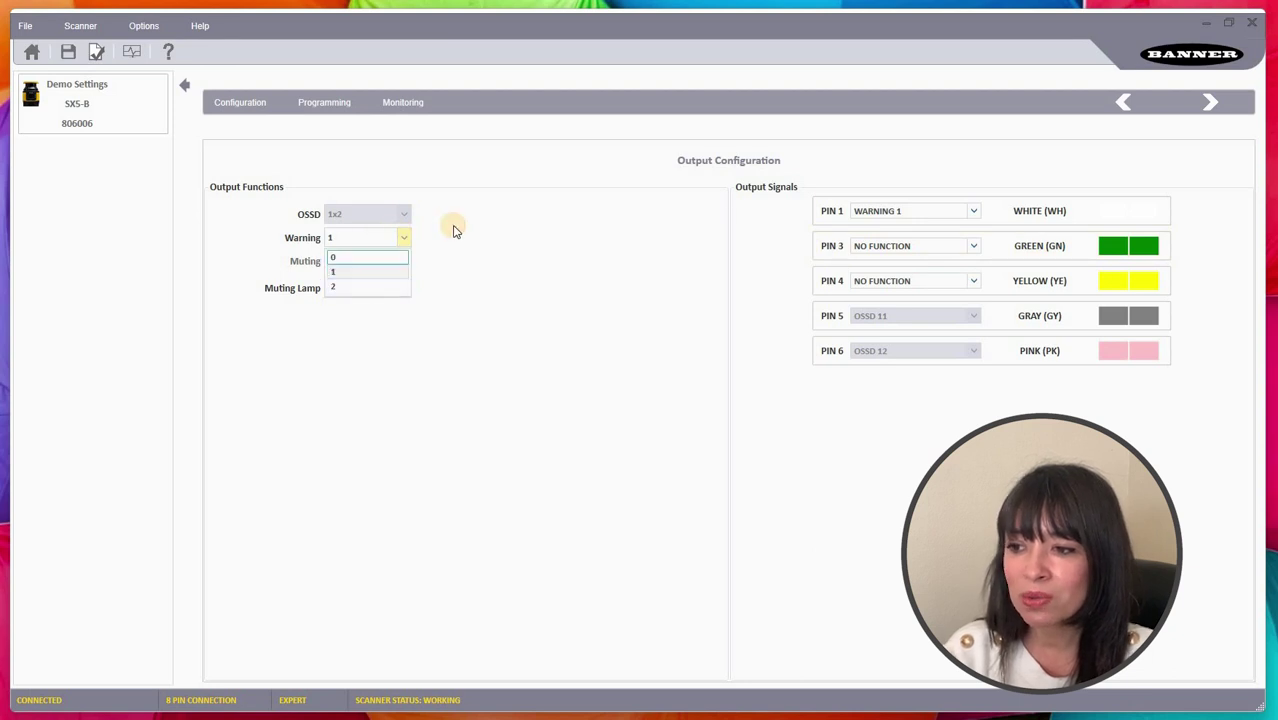
pyautogui.click(430, 252)
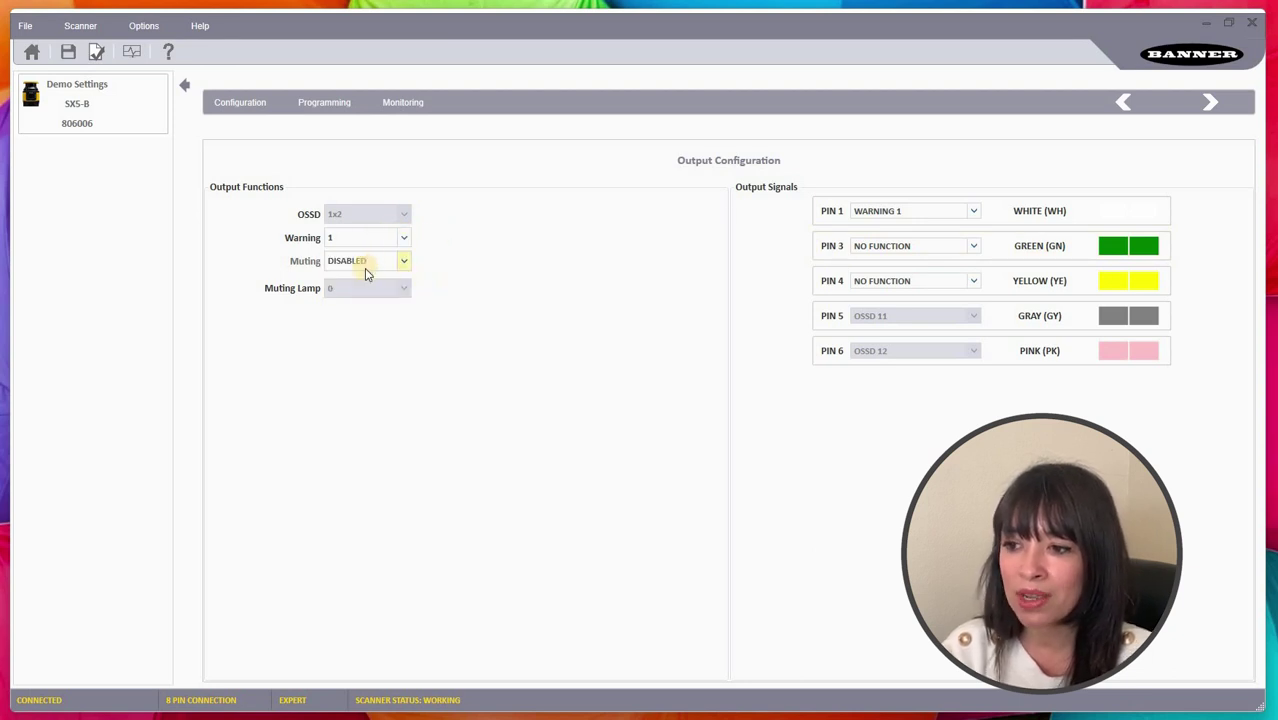
pyautogui.click(940, 281)
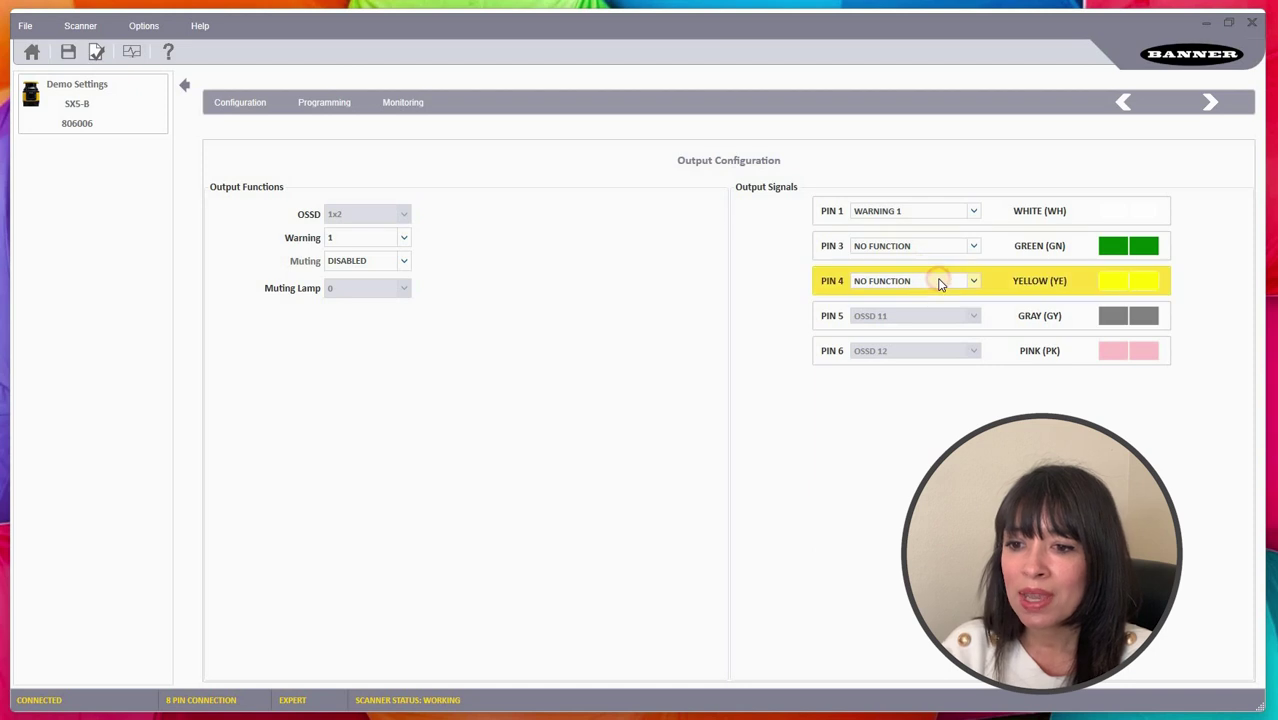
pyautogui.click(796, 198)
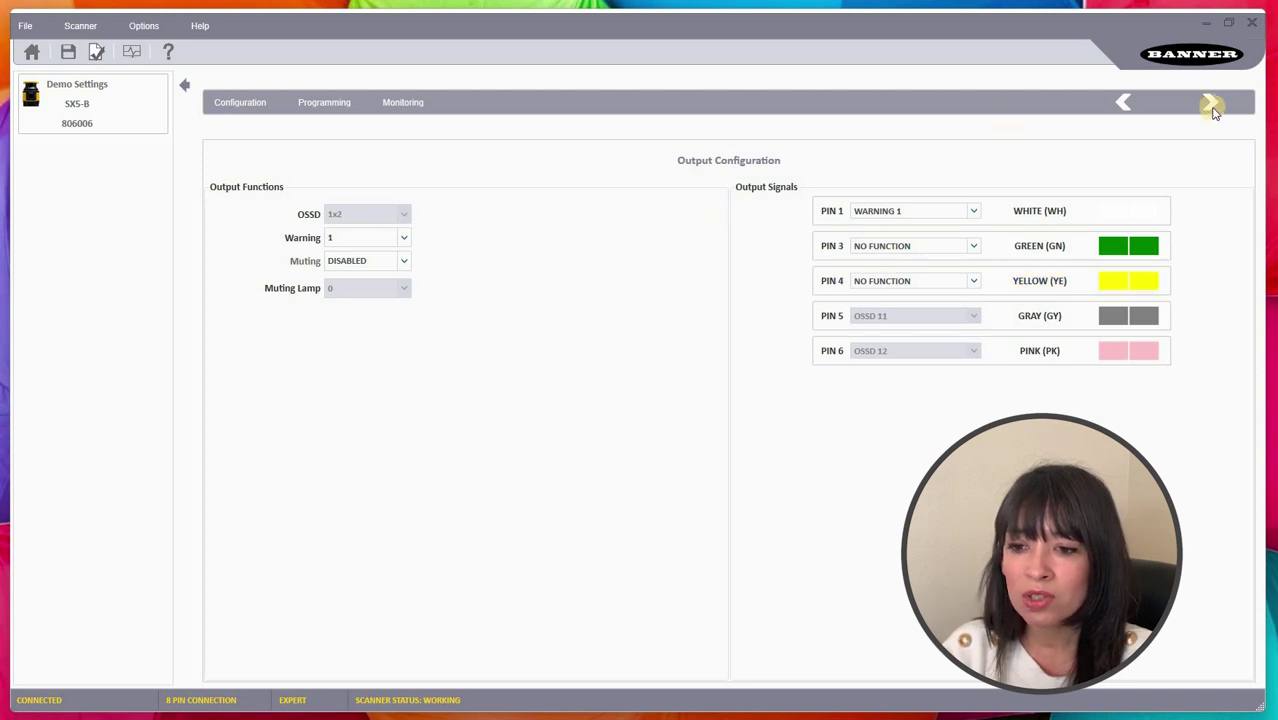
# In Zone Set Configuration, raise ZoneSet No. to 2, accepting the zone design change
pyautogui.click(1211, 108)
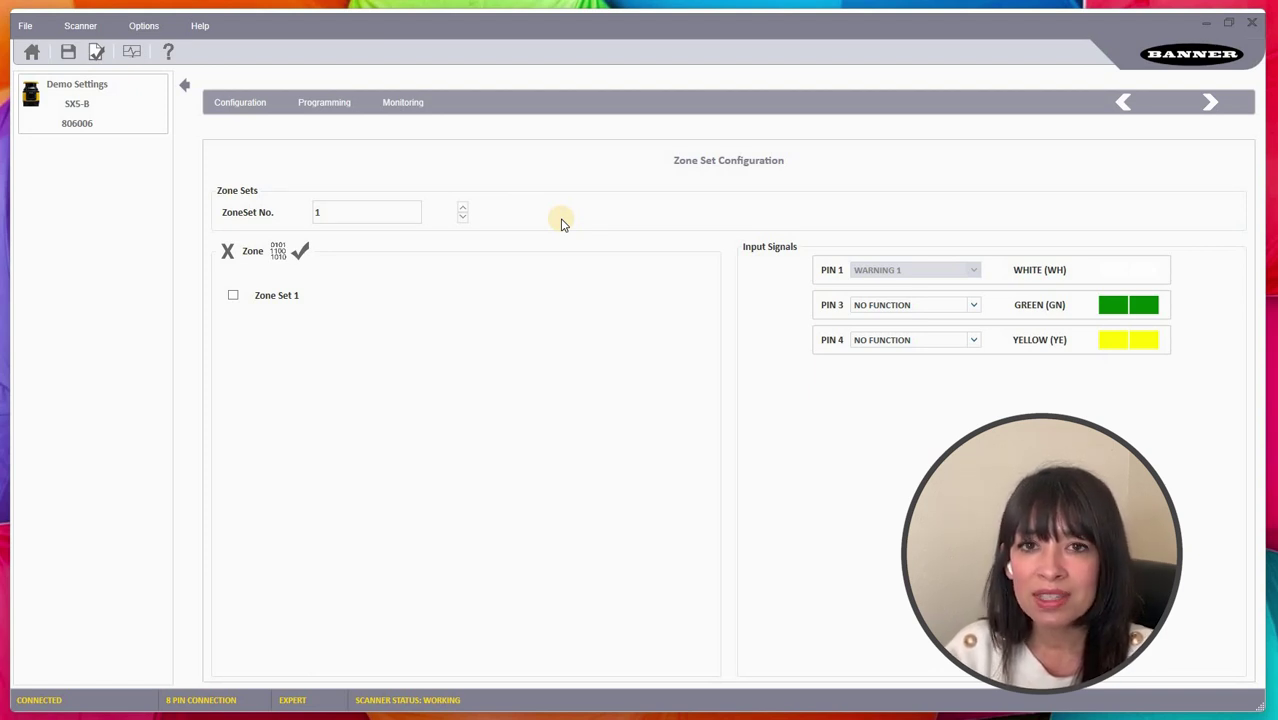
pyautogui.click(368, 213)
pyautogui.click(462, 208)
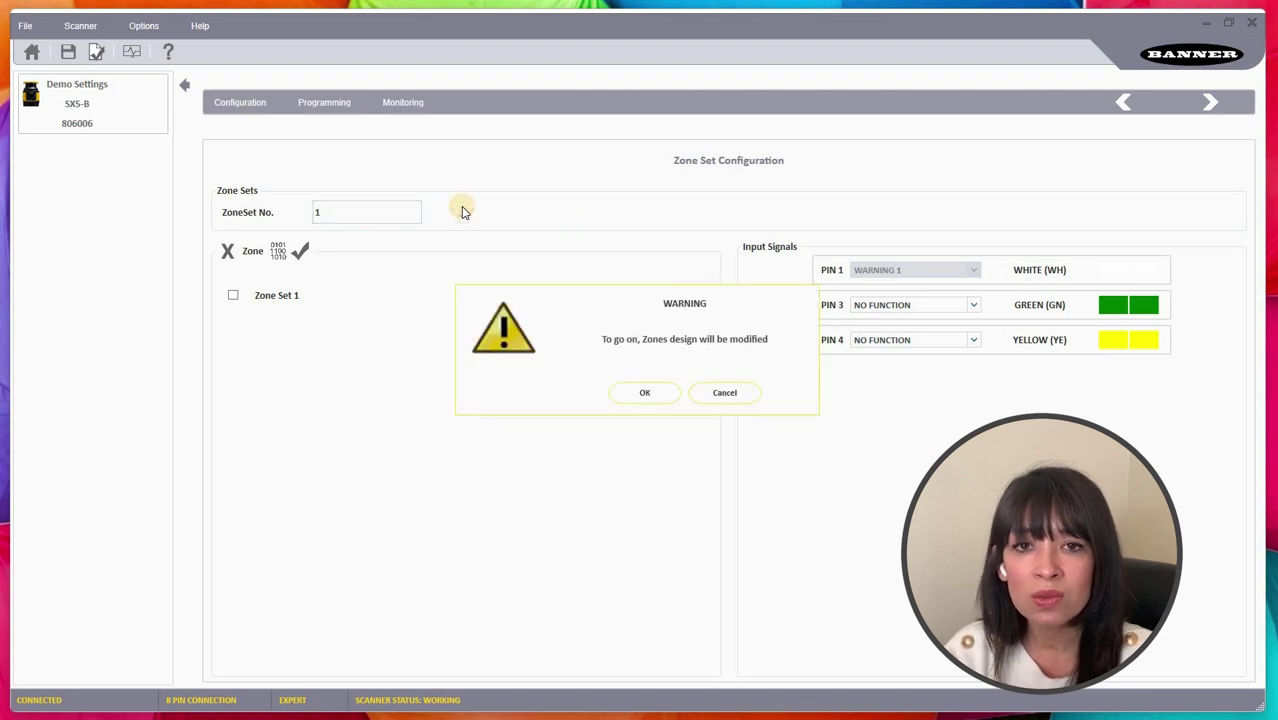
pyautogui.click(652, 395)
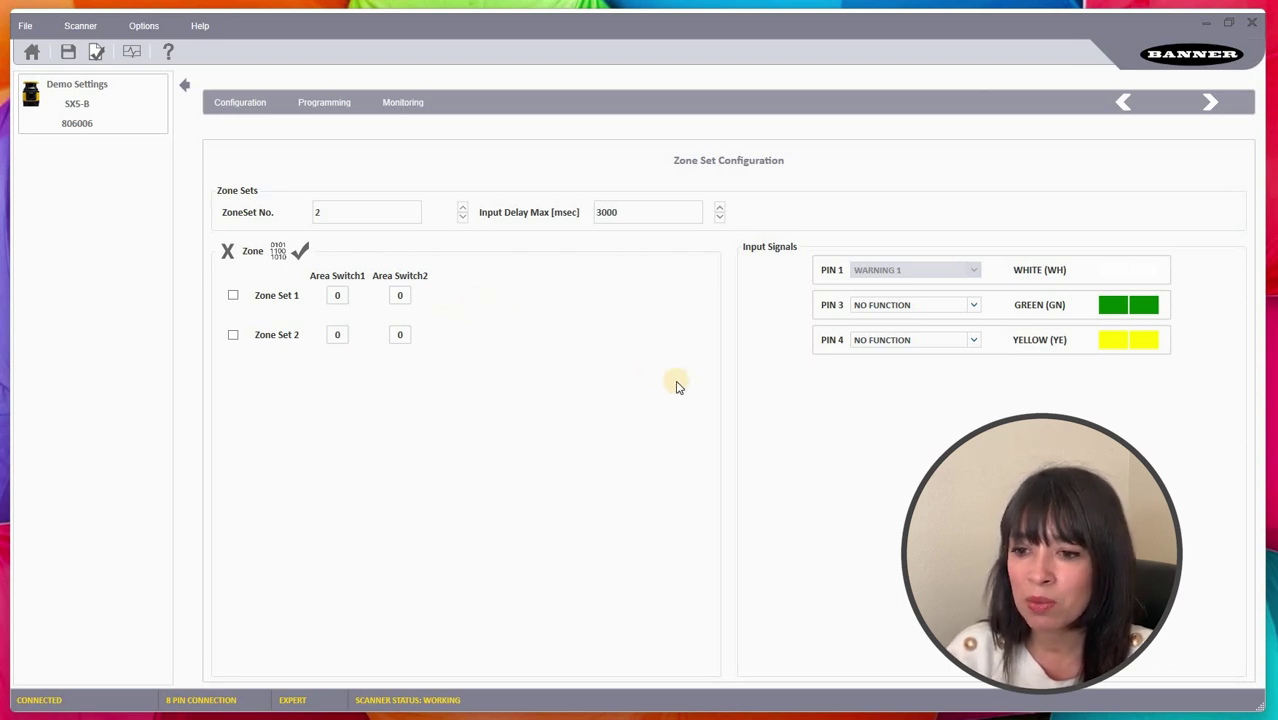
# Dismiss the validator warnings and reduce ZoneSet No. back to 1, leaving PIN 3 unchanged
pyautogui.click(895, 310)
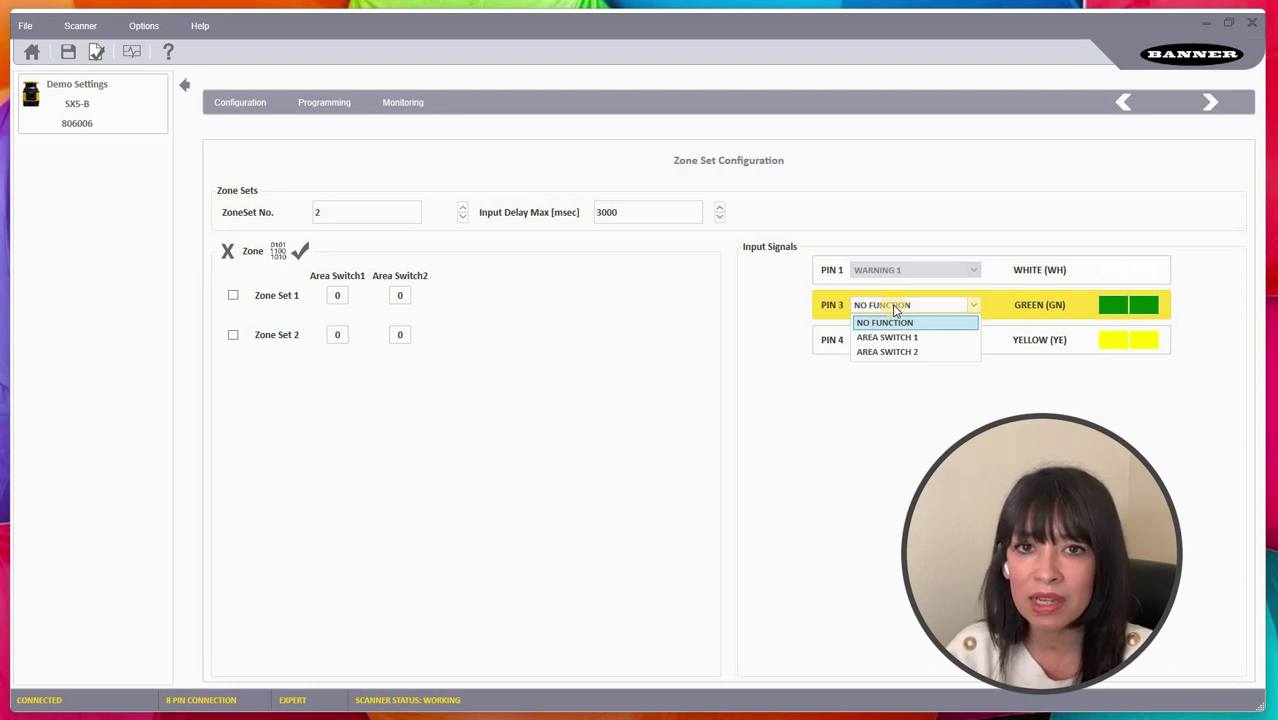
pyautogui.click(902, 205)
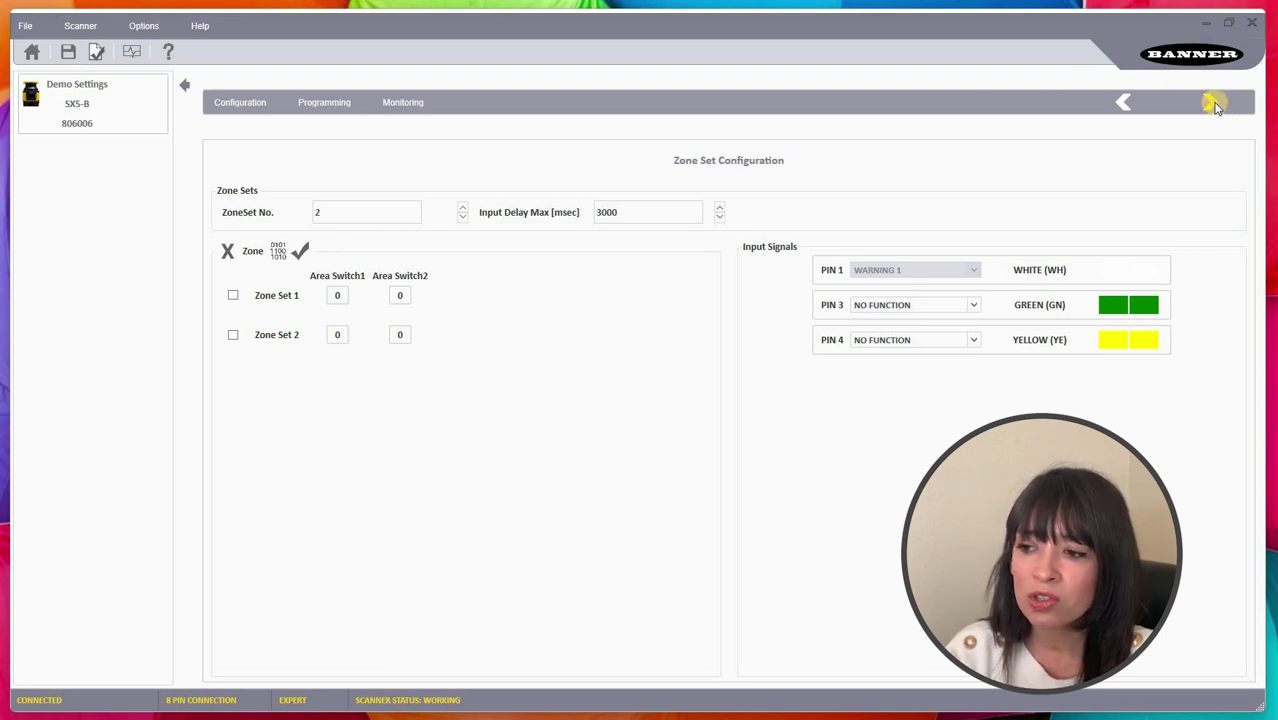
pyautogui.click(1212, 103)
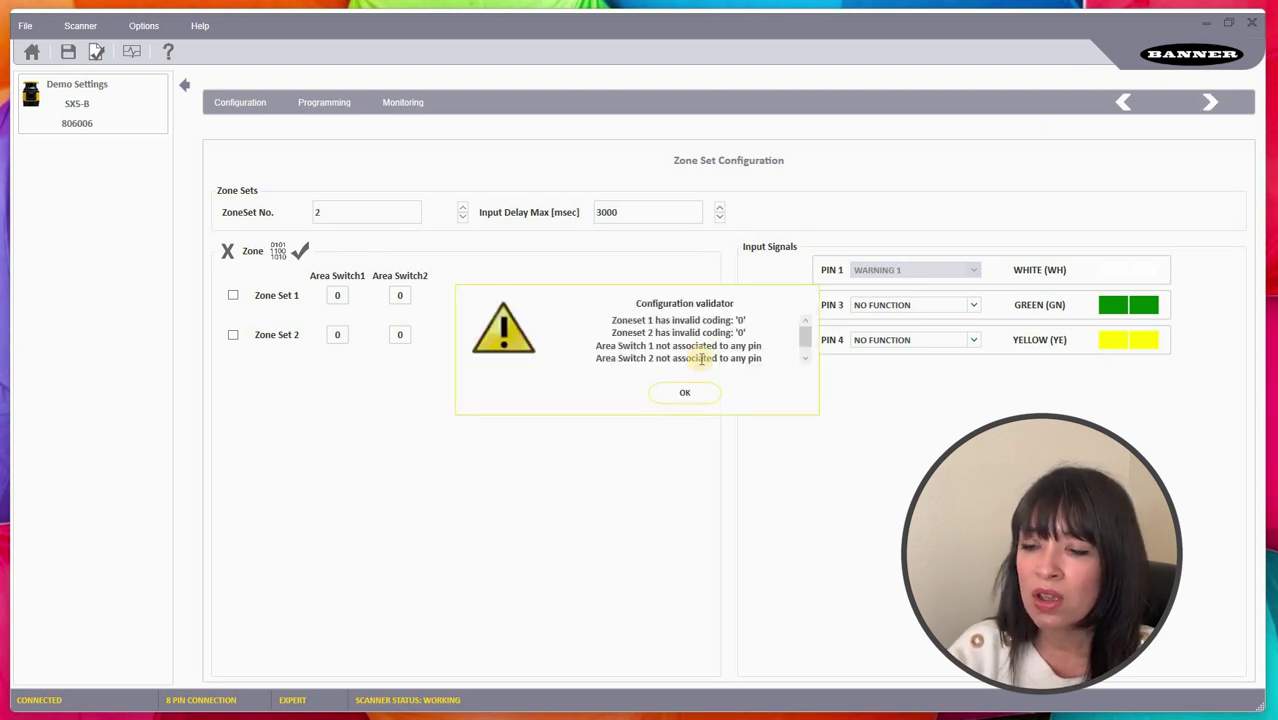
pyautogui.click(684, 396)
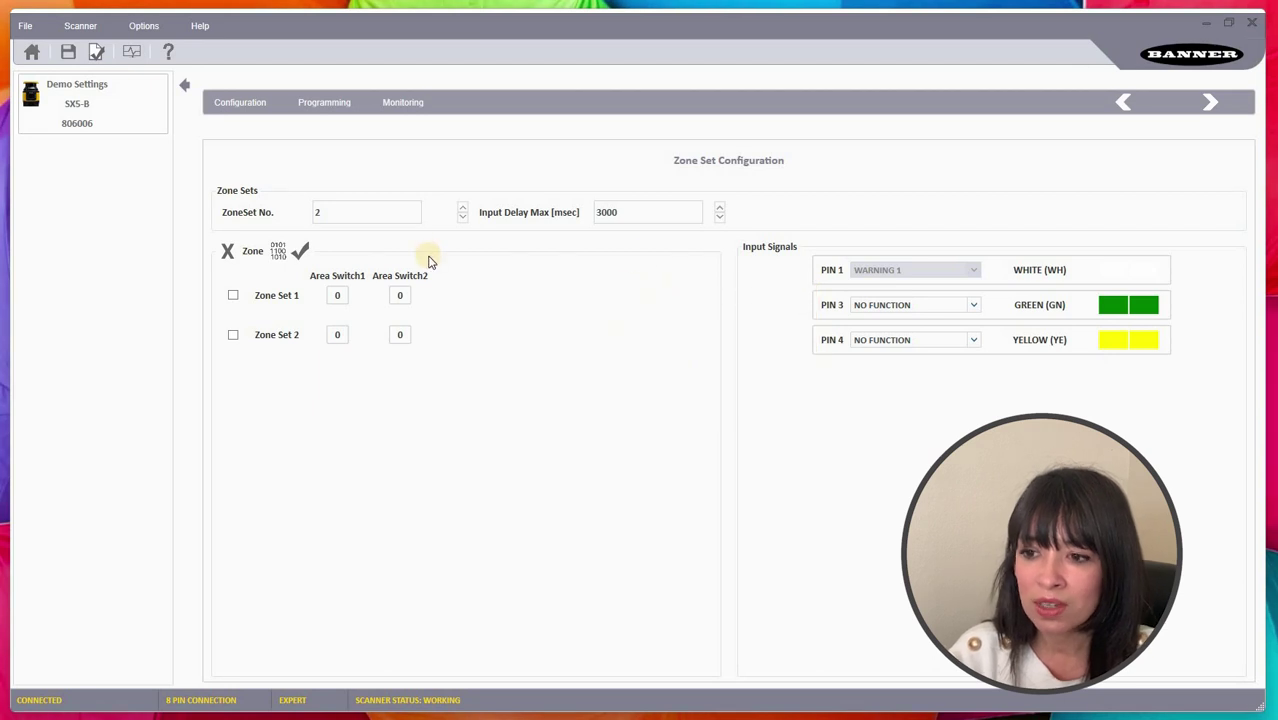
pyautogui.click(462, 216)
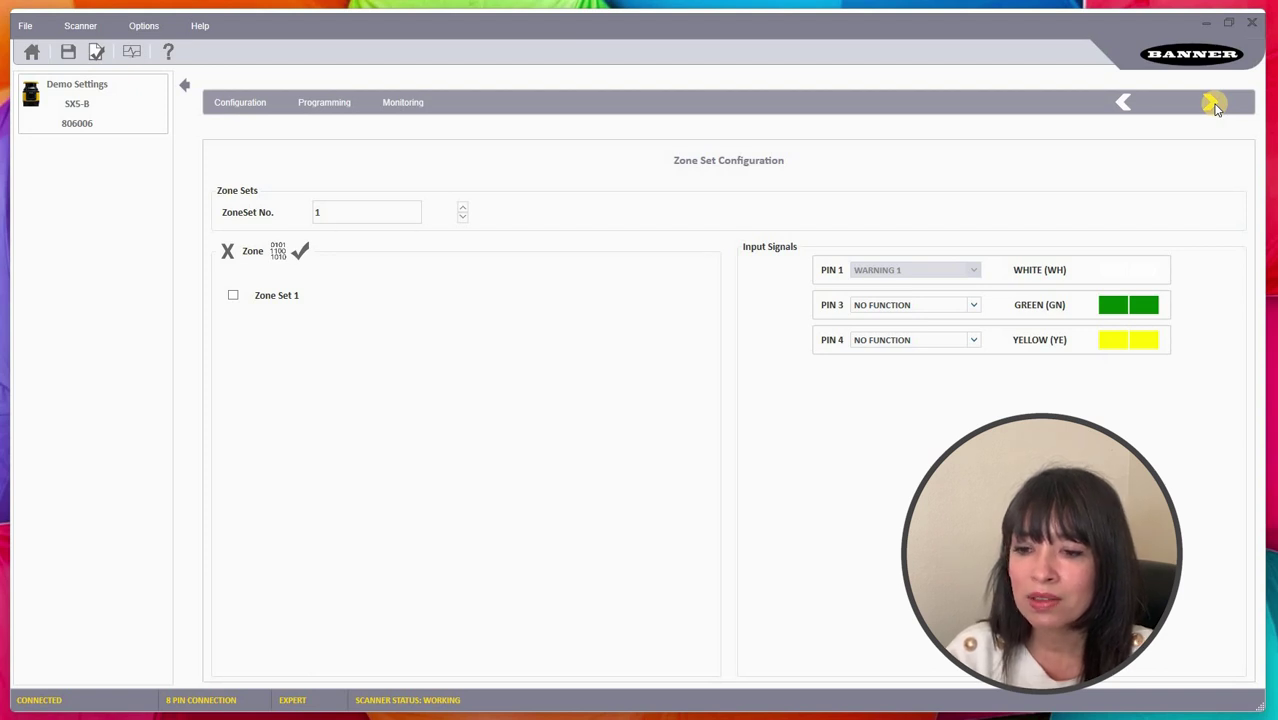
# Try MANUAL restart mode, then return it to AUTOMATIC, leaving PIN 3 at NO FUNCTION
pyautogui.click(1213, 104)
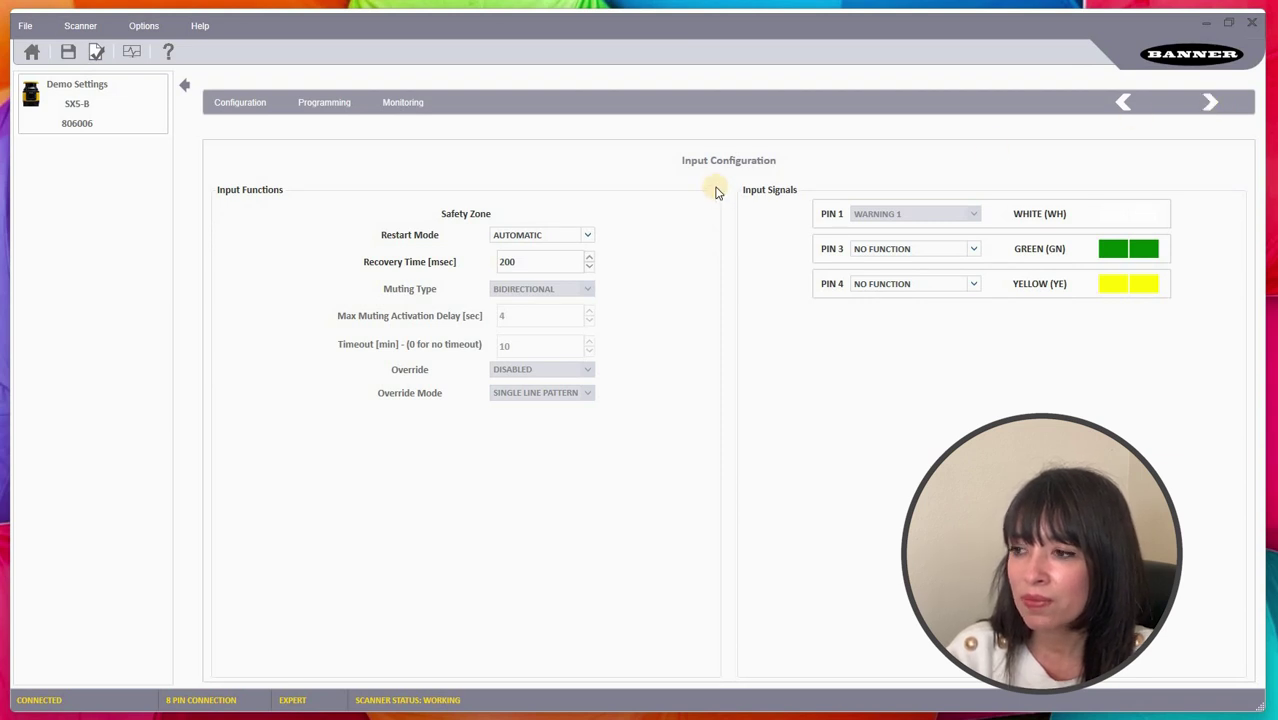
pyautogui.click(548, 242)
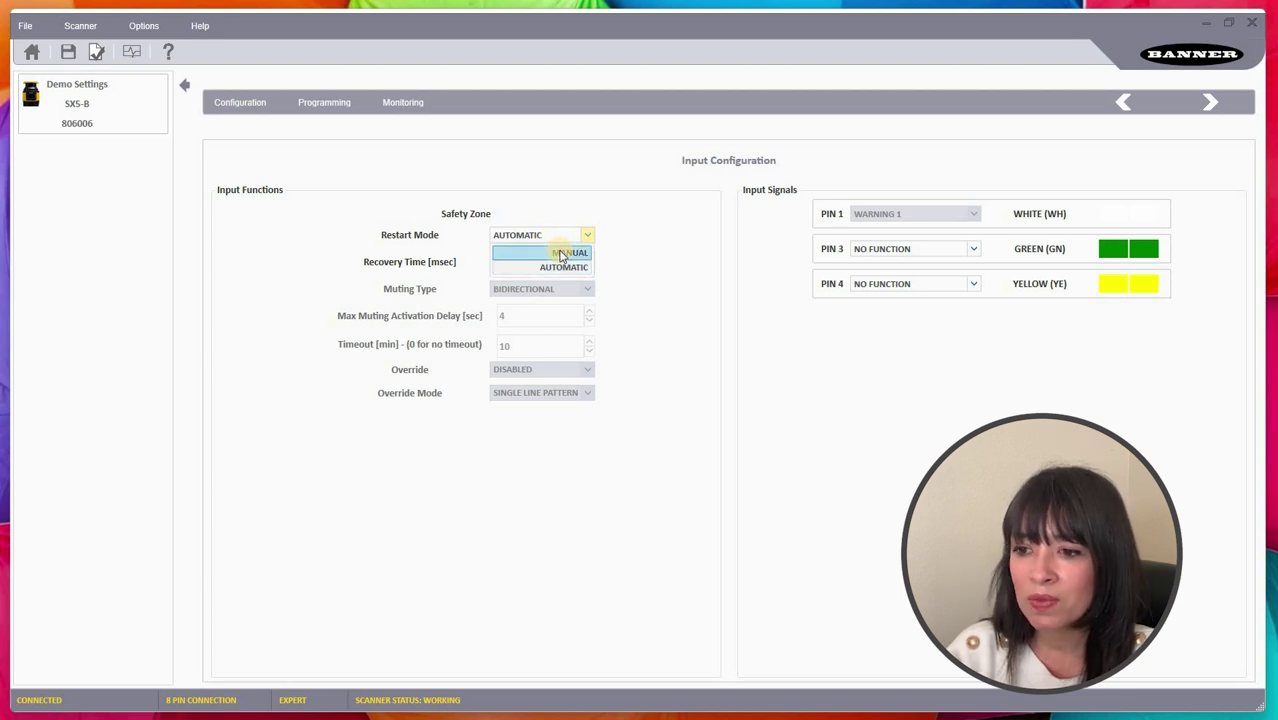
pyautogui.click(676, 245)
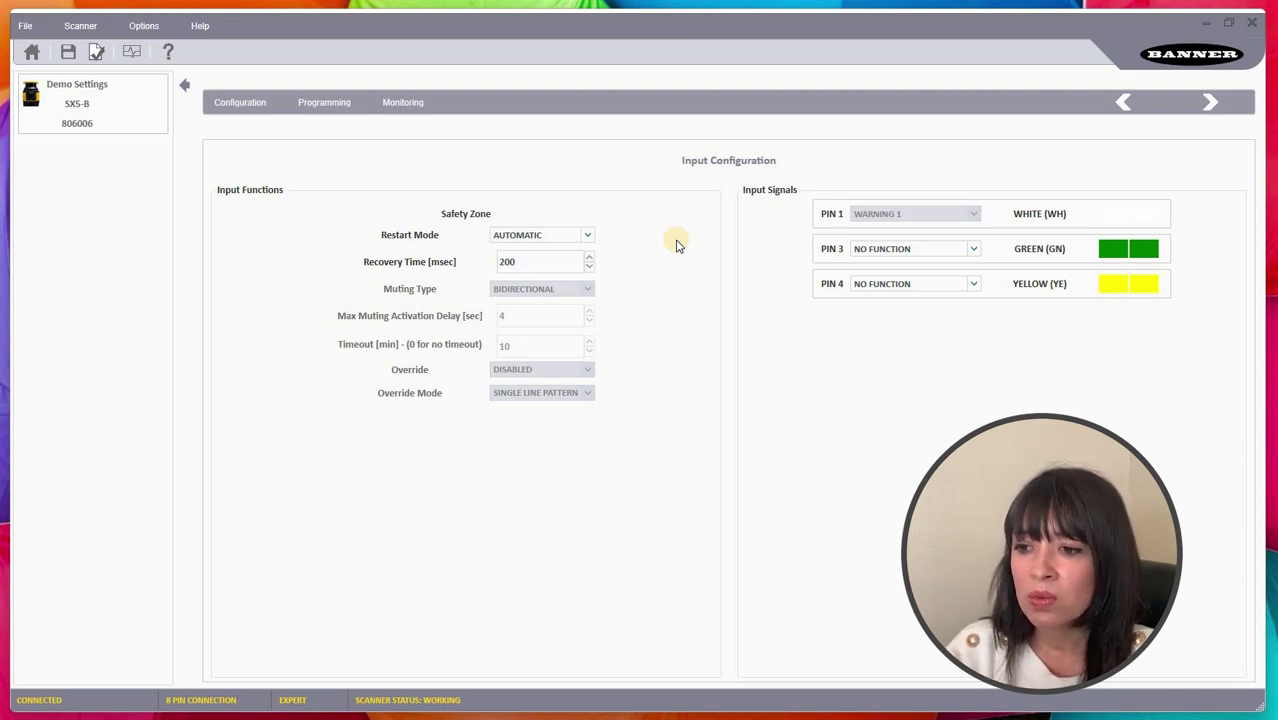
pyautogui.click(587, 235)
pyautogui.click(558, 253)
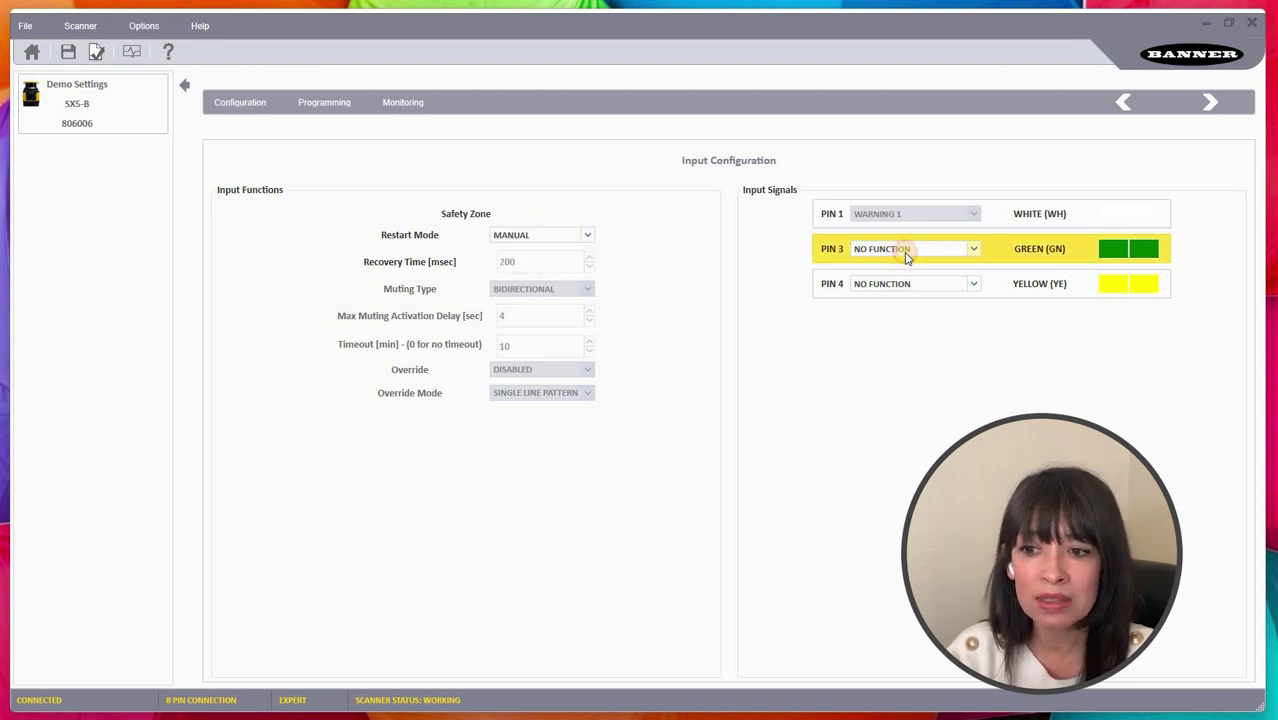
pyautogui.click(904, 254)
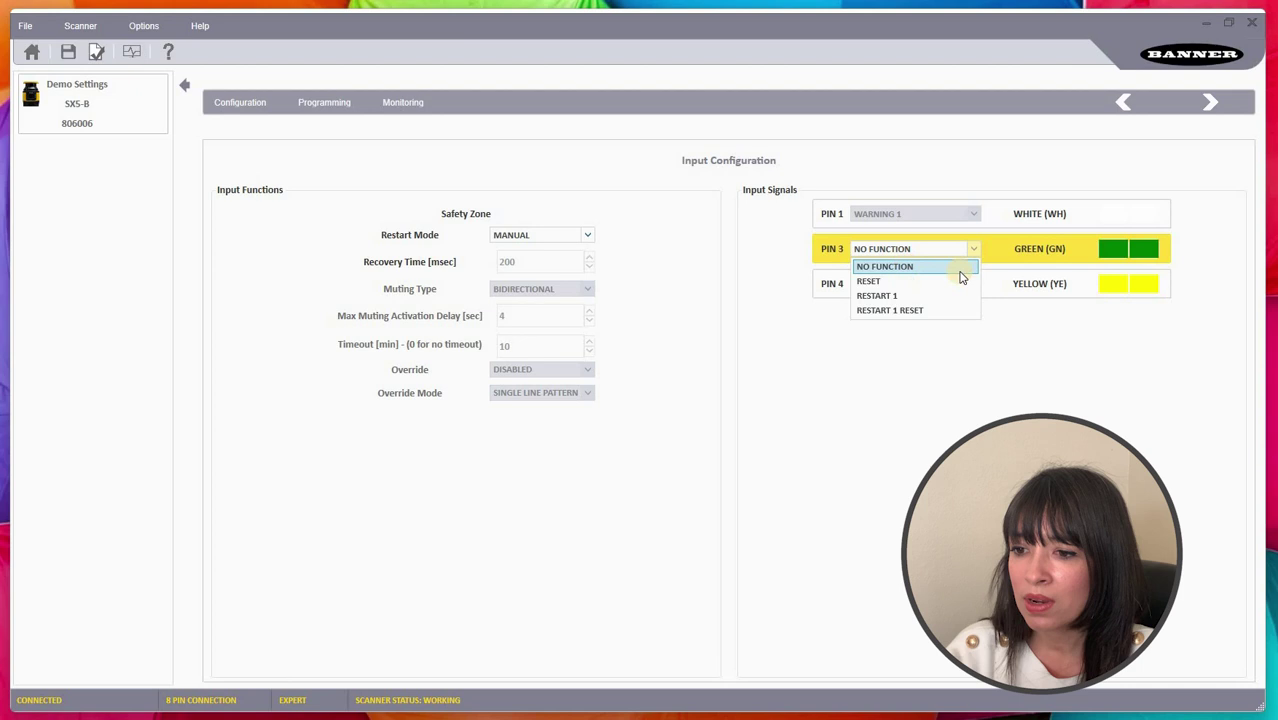
pyautogui.click(562, 250)
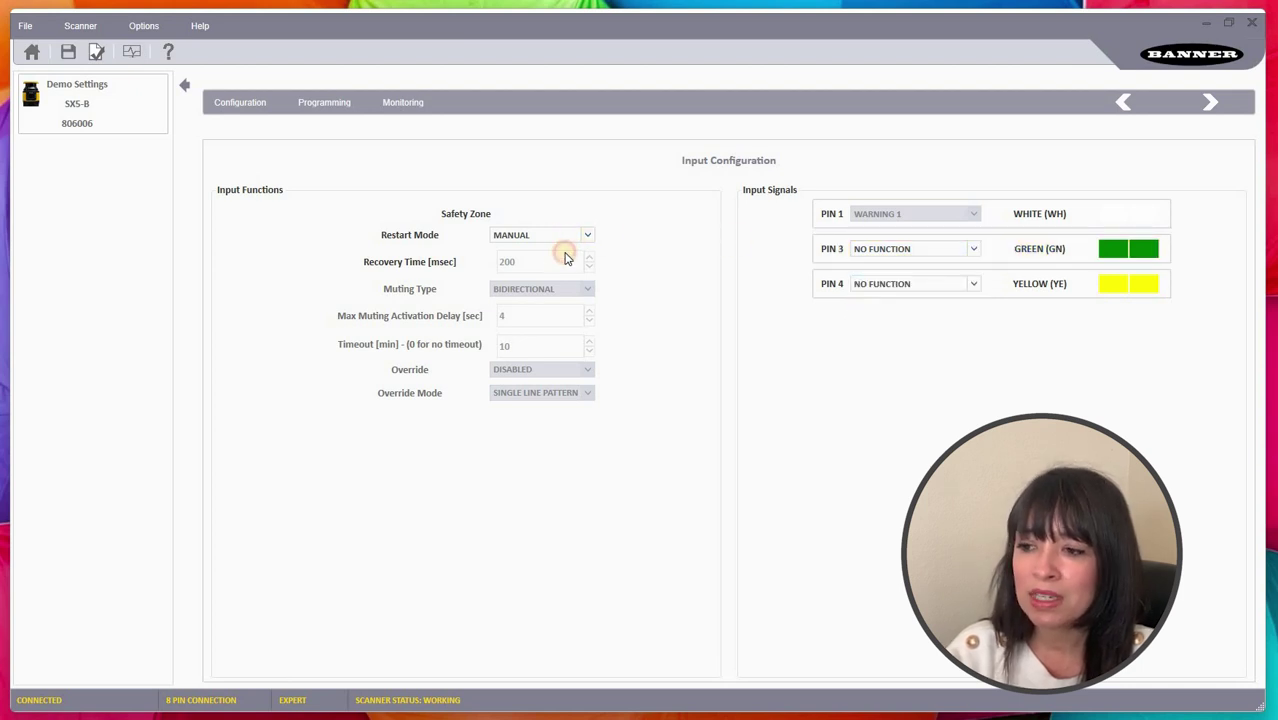
pyautogui.click(563, 242)
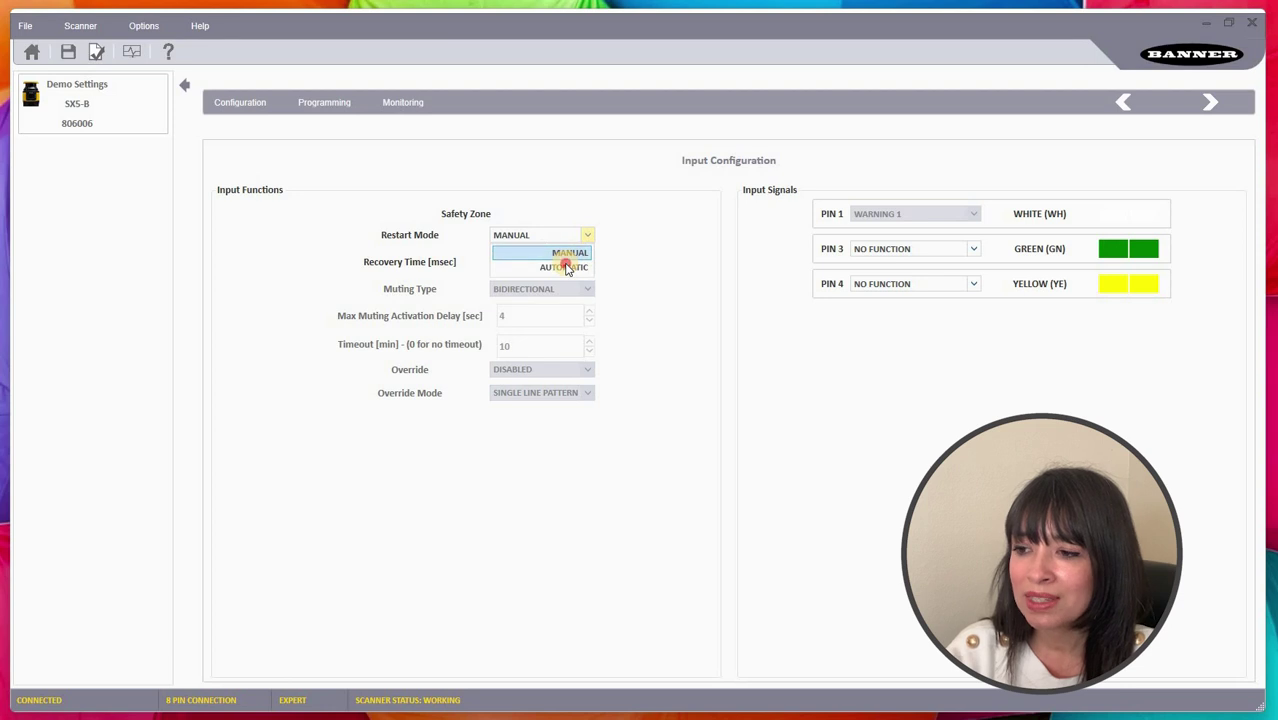
pyautogui.press('Return')
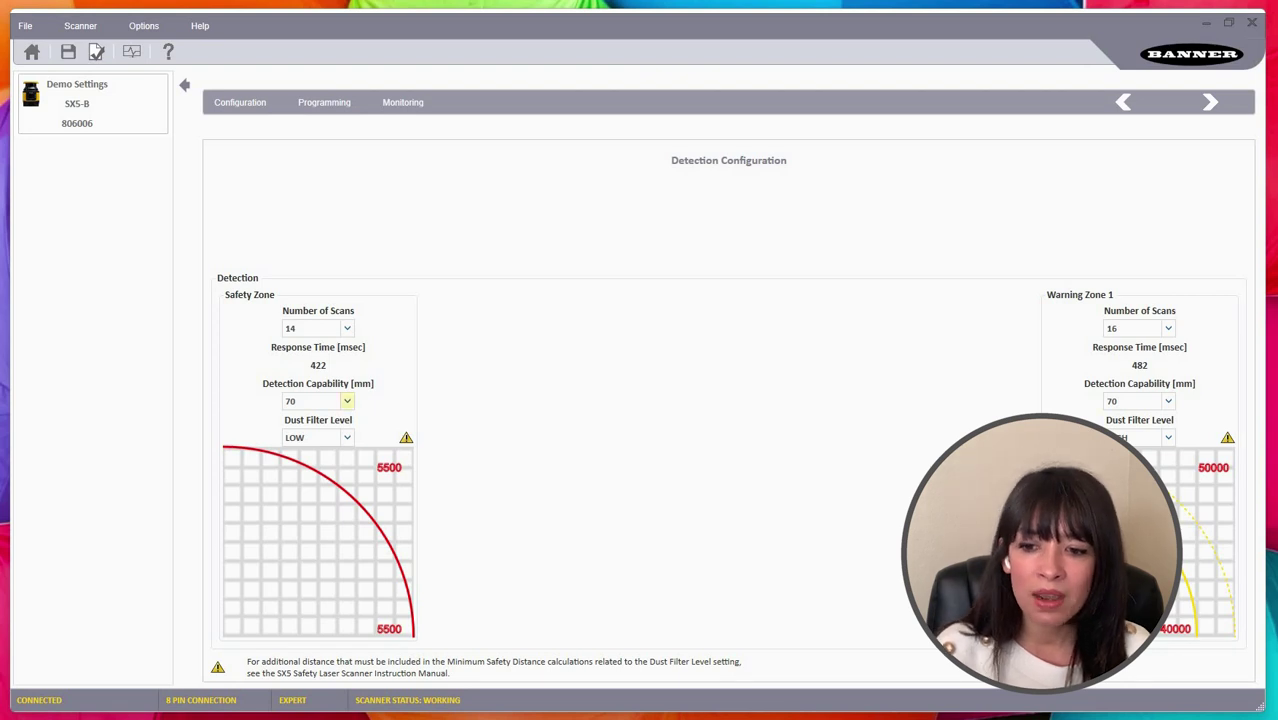
# Set the safety zone to 15 scans (452 ms response), keeping the dust filter level LOW
pyautogui.click(347, 328)
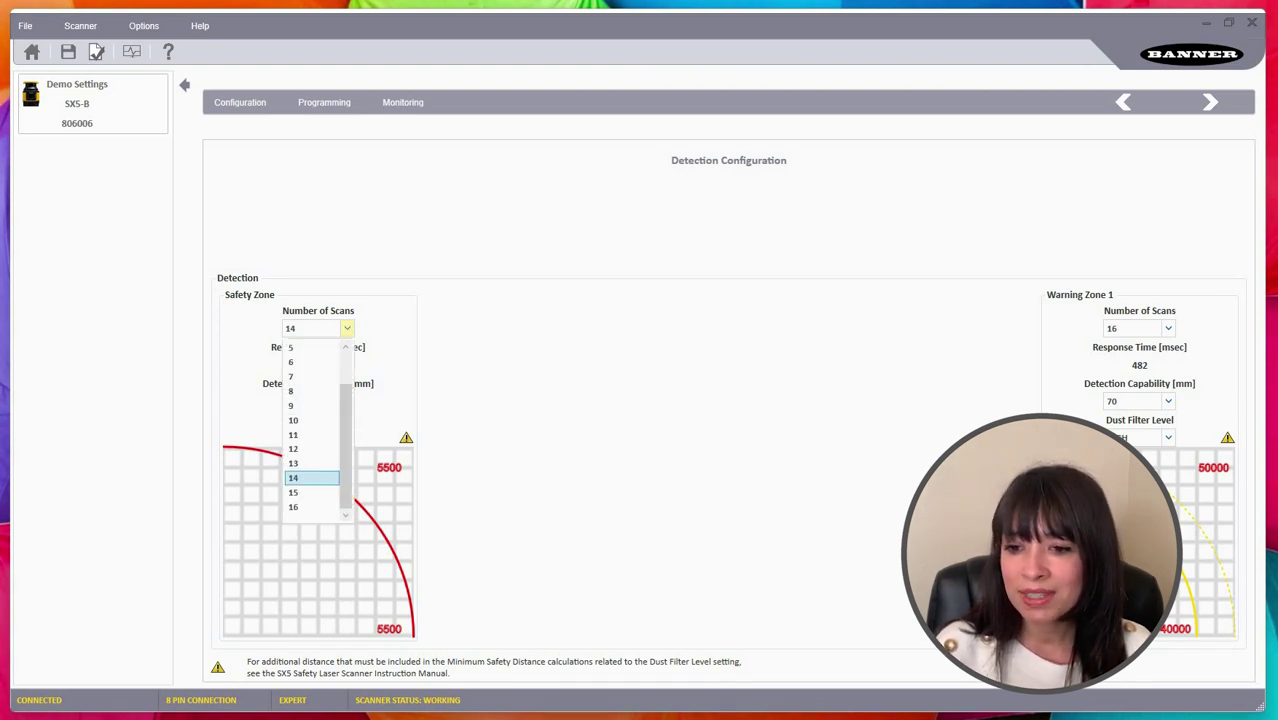
pyautogui.scroll(1, 344, 440)
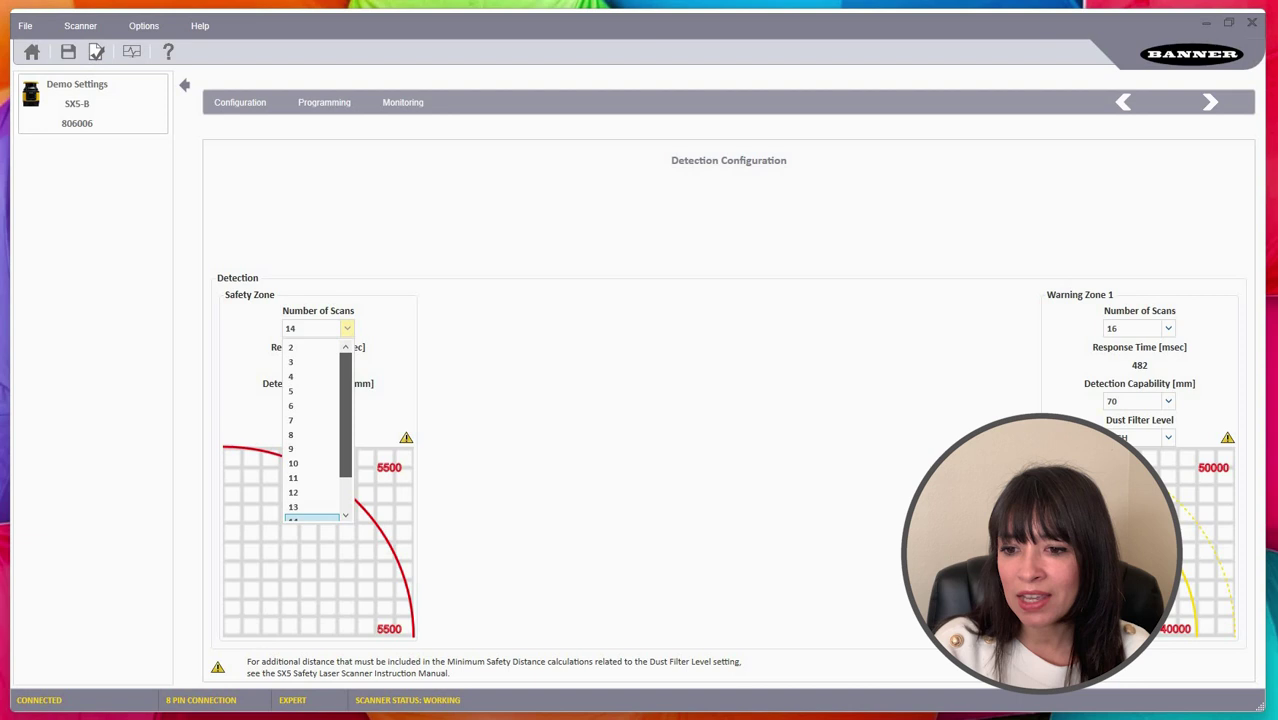
pyautogui.press('Escape')
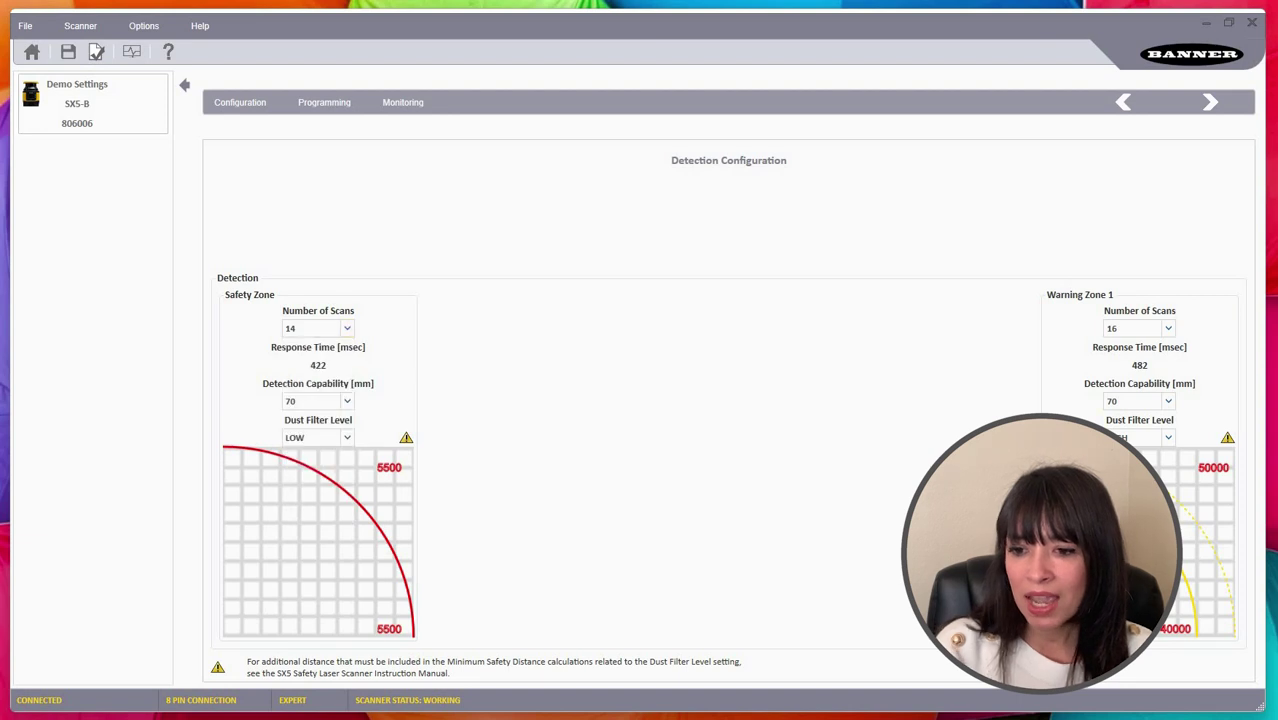
pyautogui.click(346, 329)
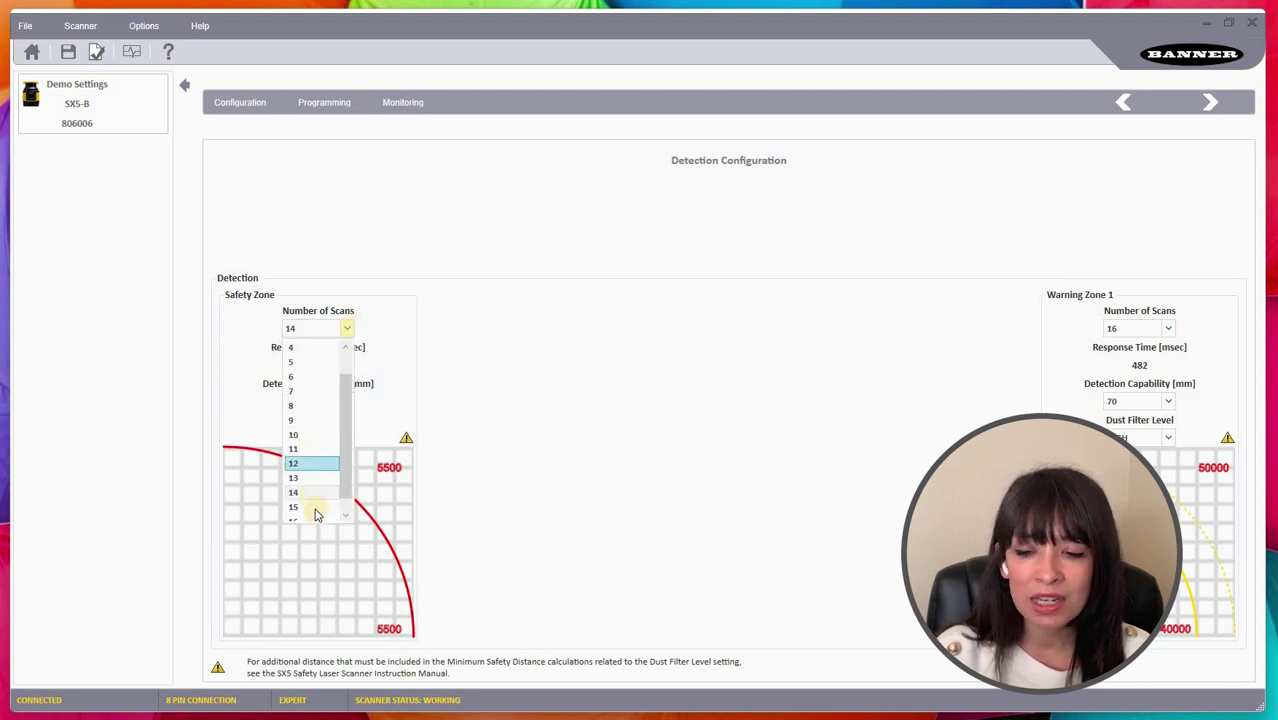
pyautogui.click(320, 506)
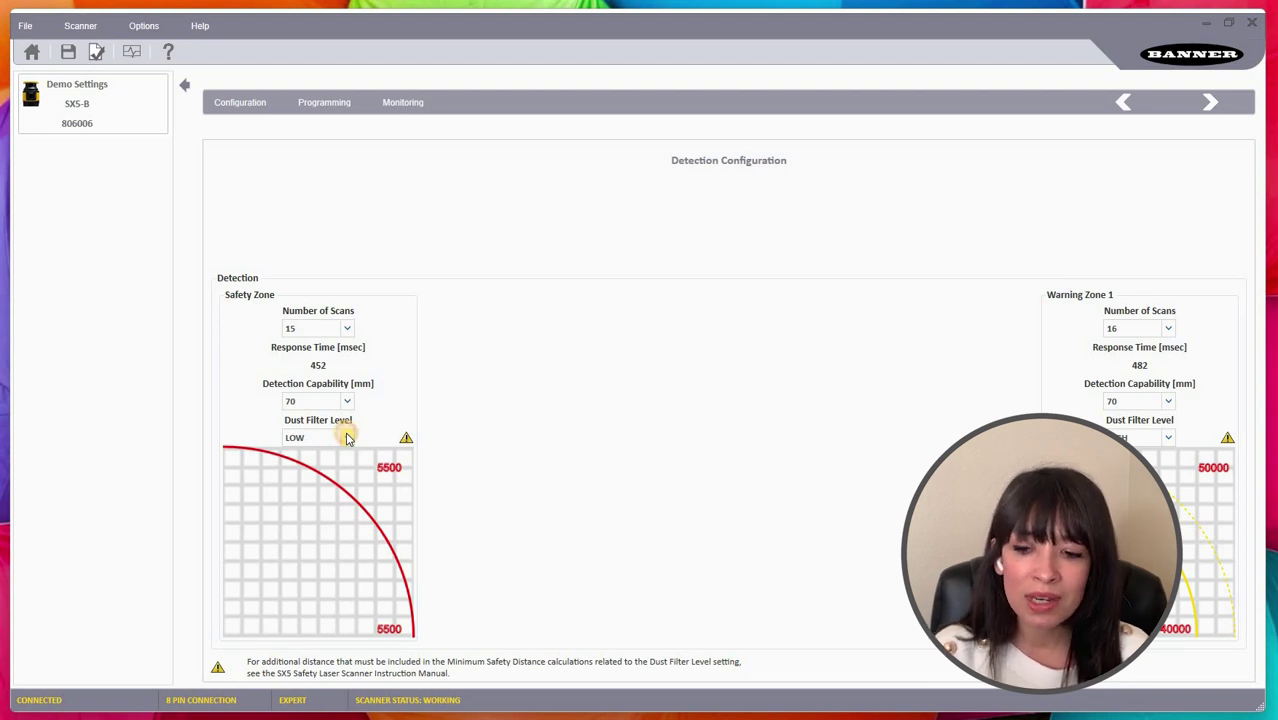
pyautogui.click(347, 438)
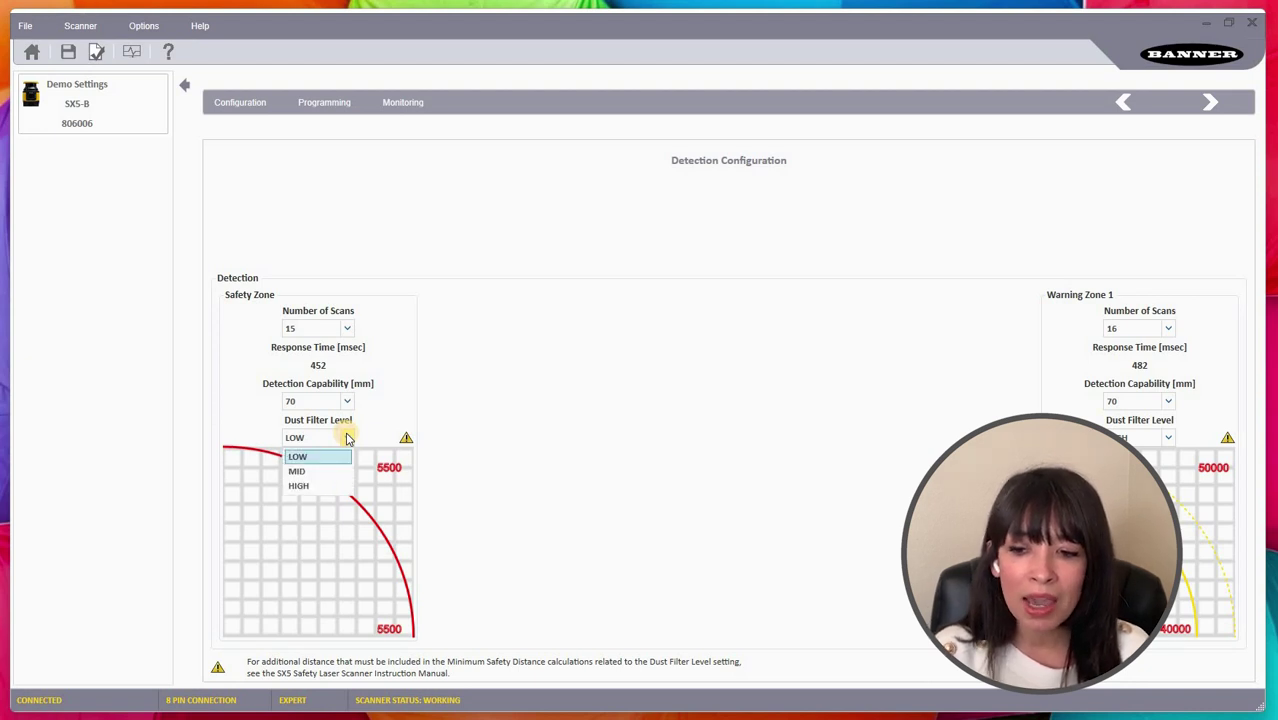
pyautogui.click(406, 376)
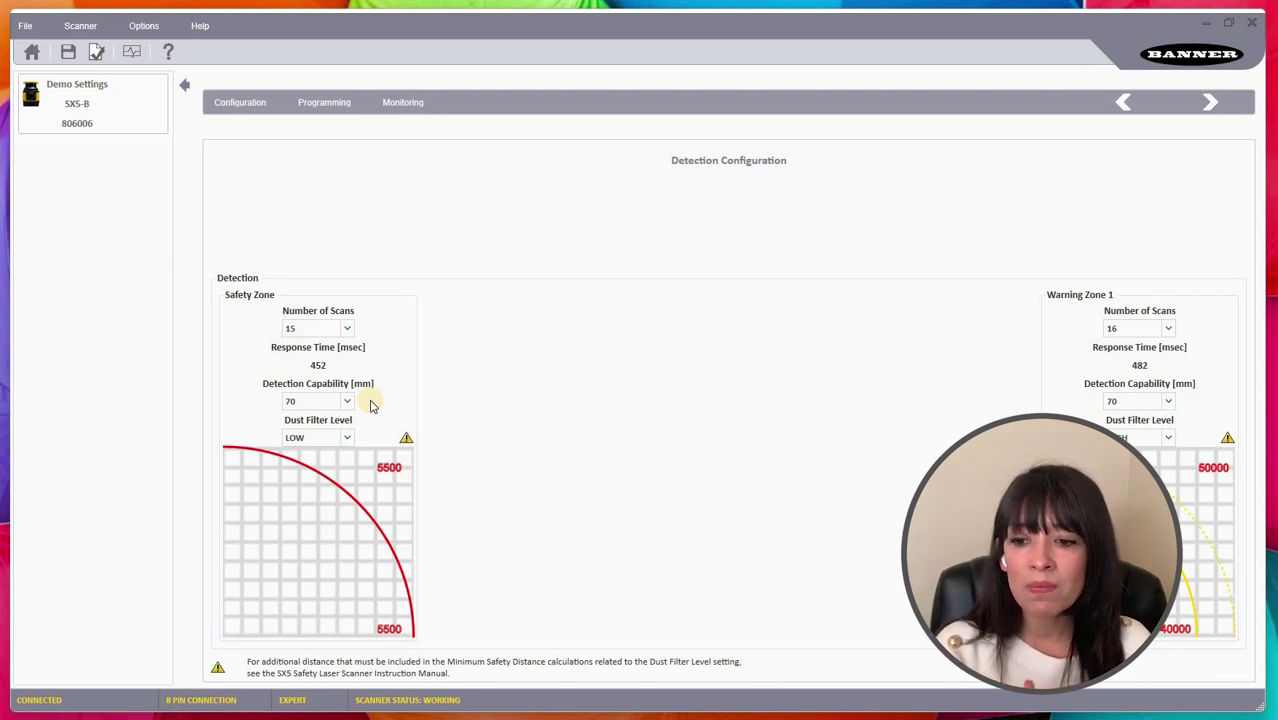
pyautogui.click(342, 330)
pyautogui.moveTo(348, 400); pyautogui.dragTo(345, 337)
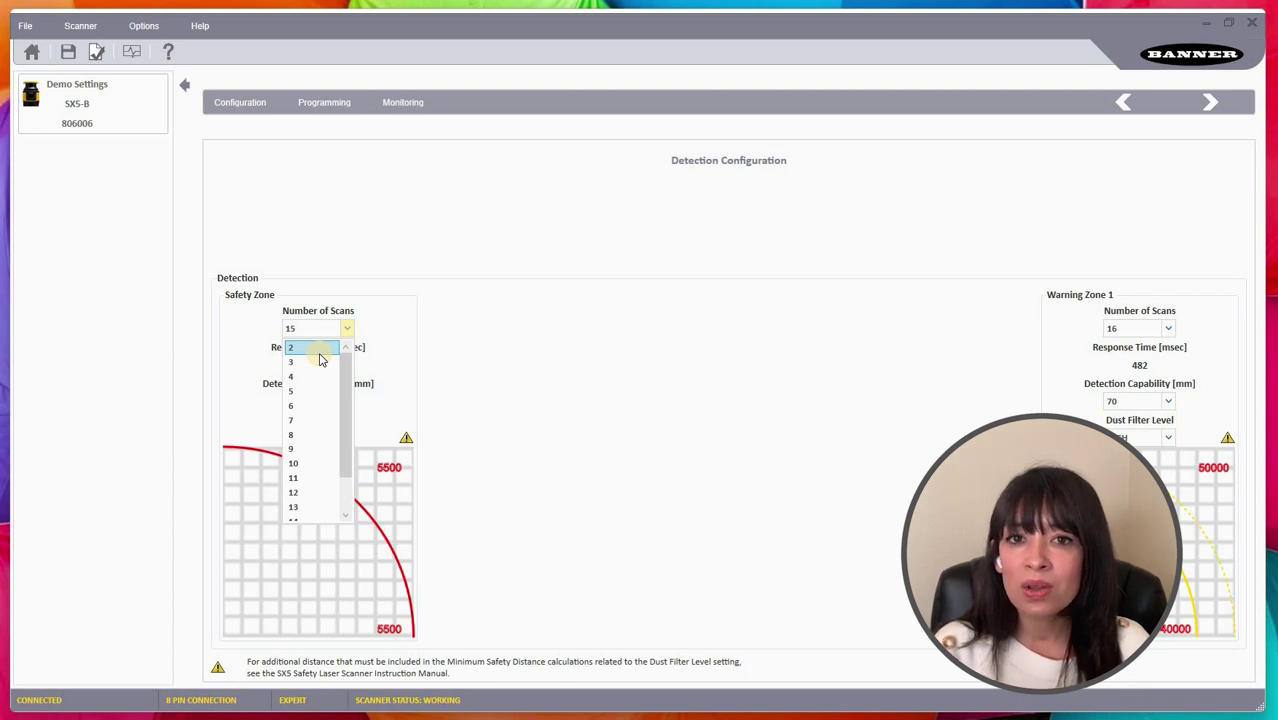
pyautogui.click(386, 342)
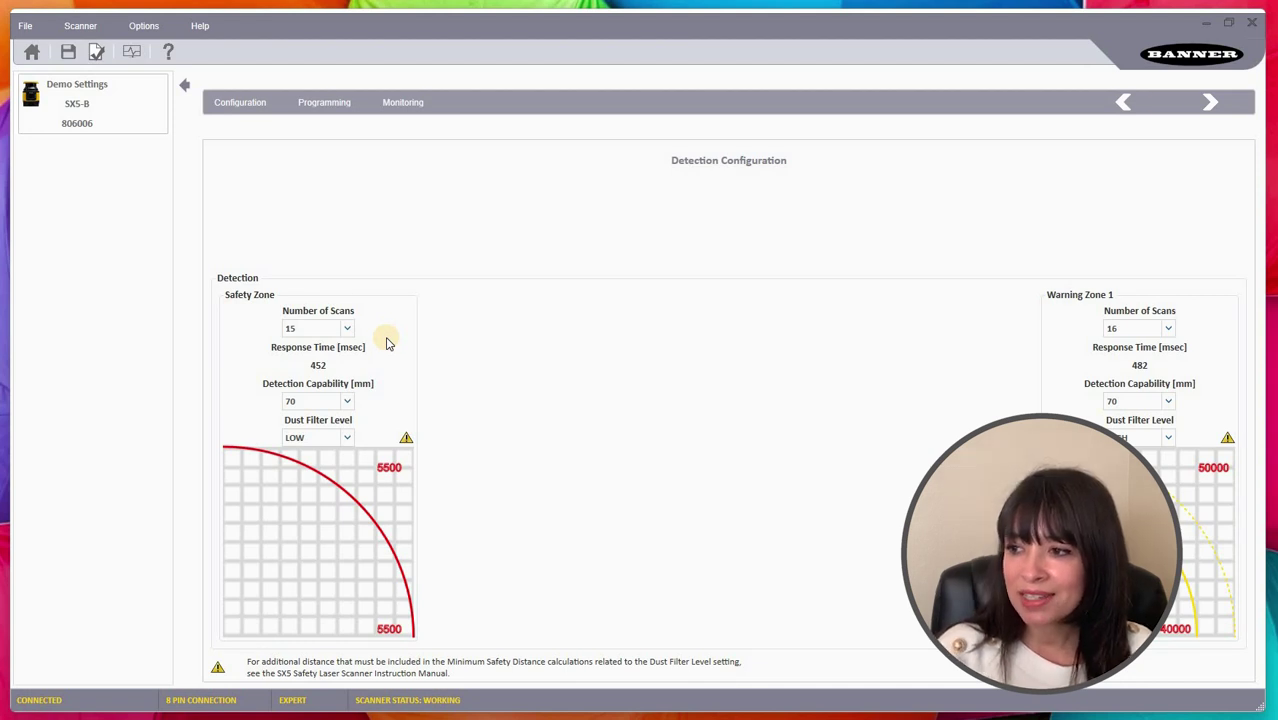
# In Zones Configuration, teach in the scanner's surroundings as a gray contour from a live scan
pyautogui.click(1210, 103)
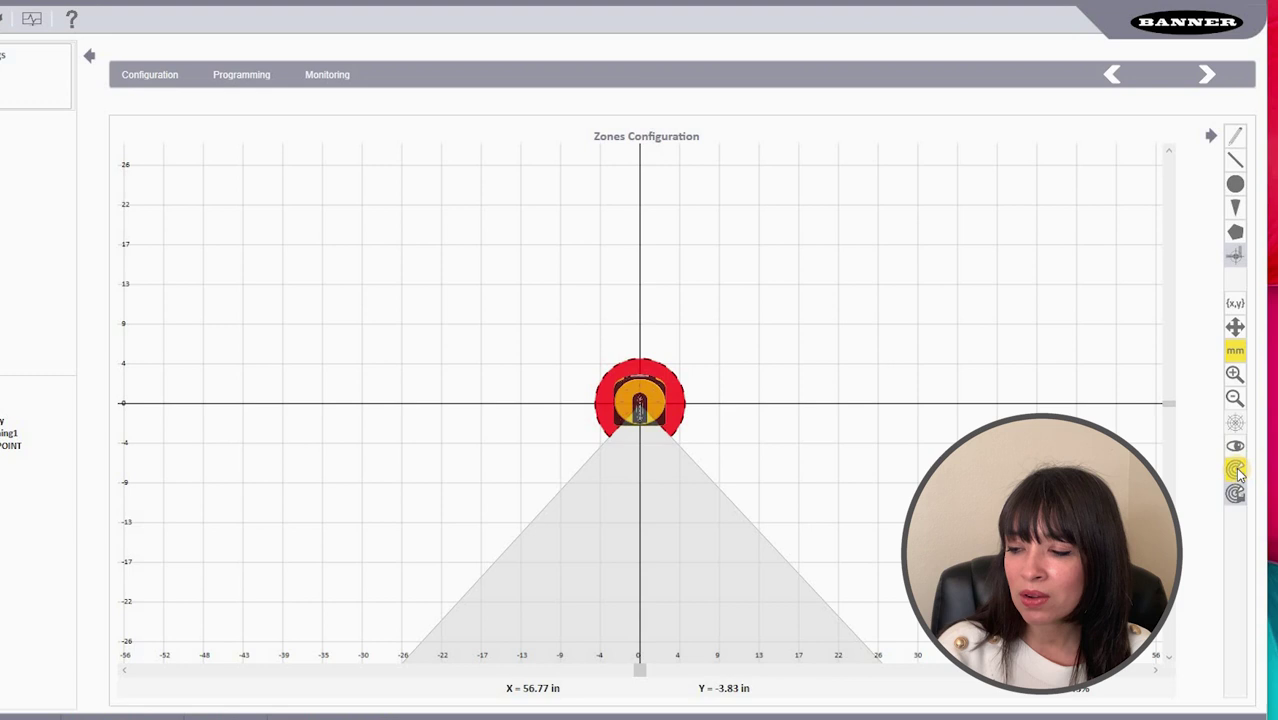
pyautogui.click(1233, 483)
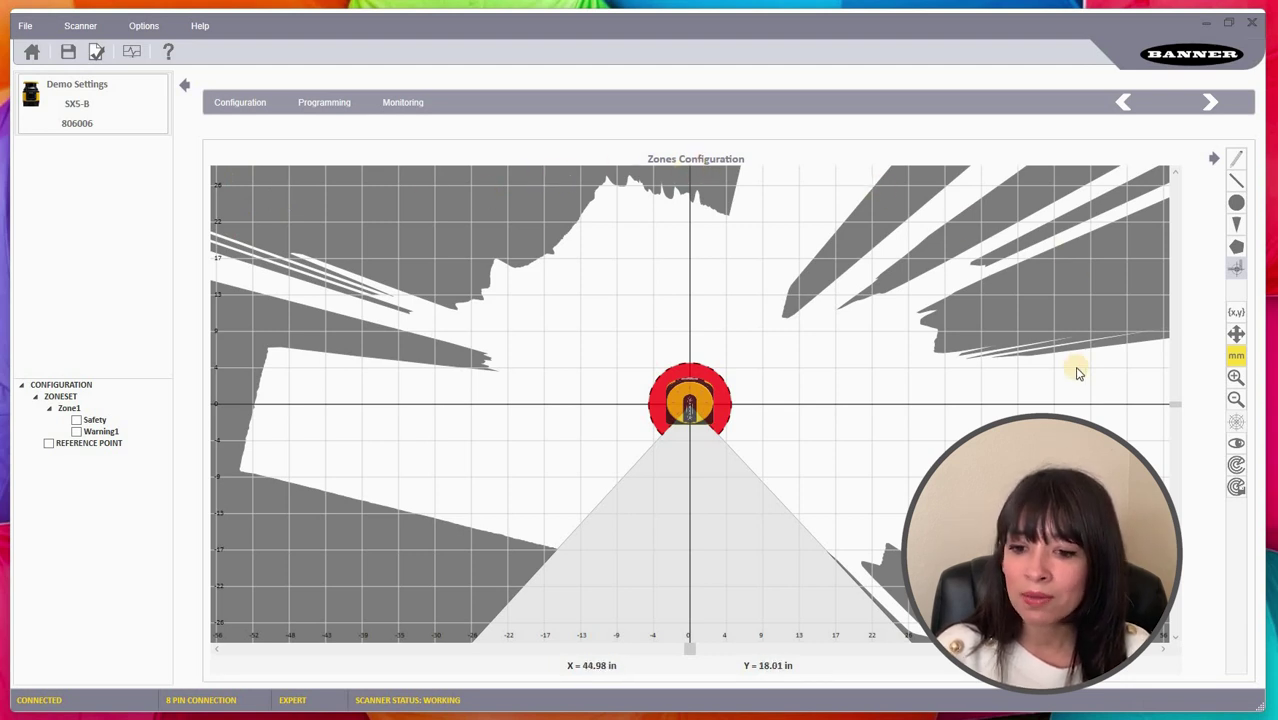
# Enlarge the red safety zone circle around the scanner
pyautogui.click(97, 423)
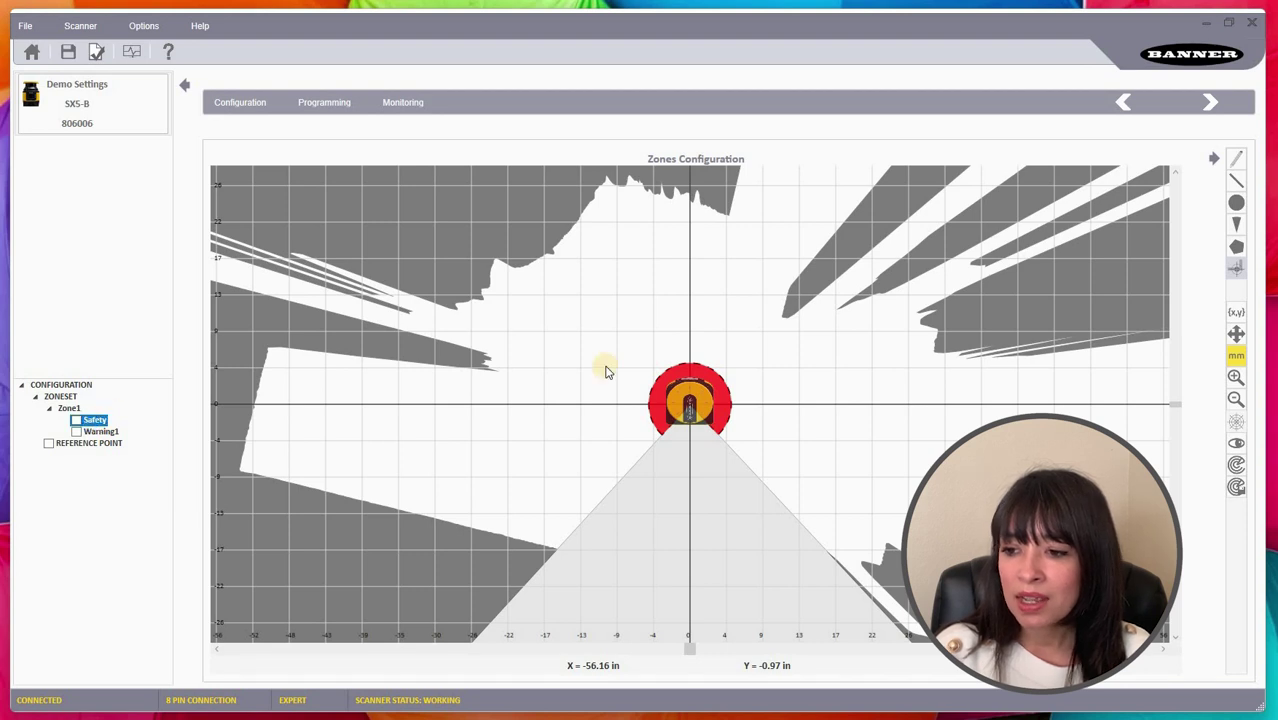
pyautogui.click(692, 374)
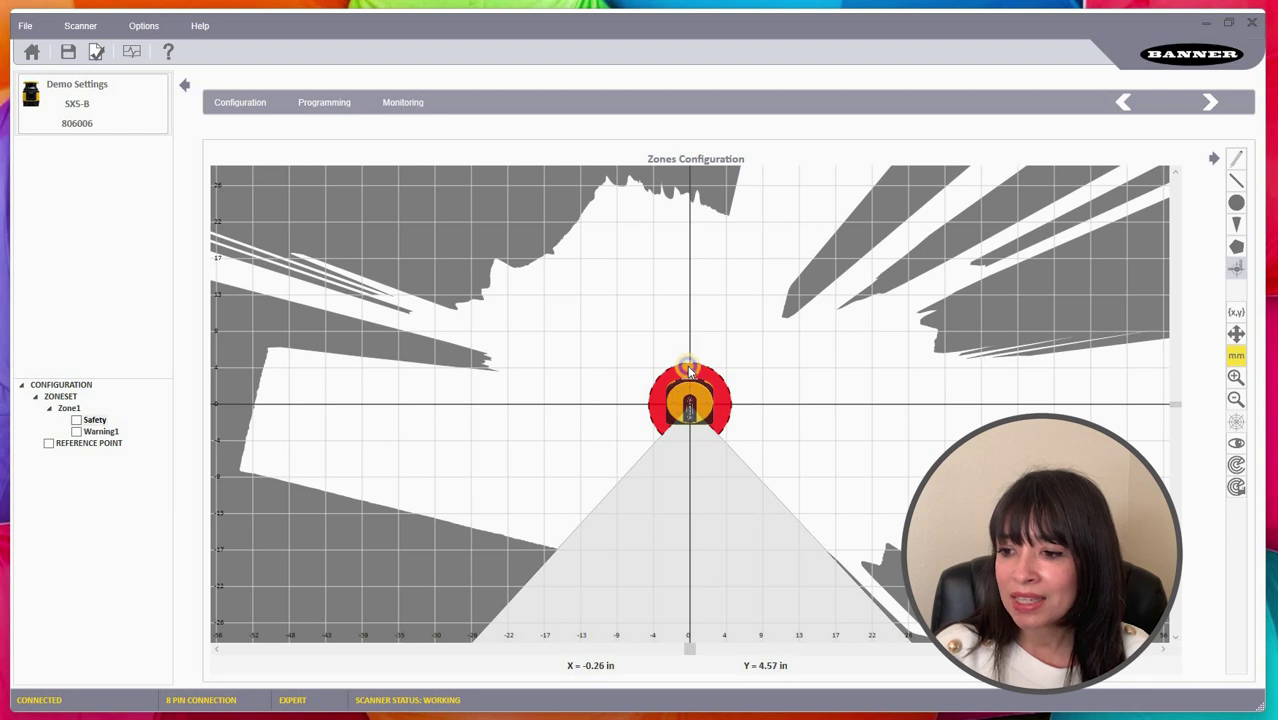
pyautogui.rightClick(690, 368)
pyautogui.moveTo(728, 393)
pyautogui.moveTo(868, 392)
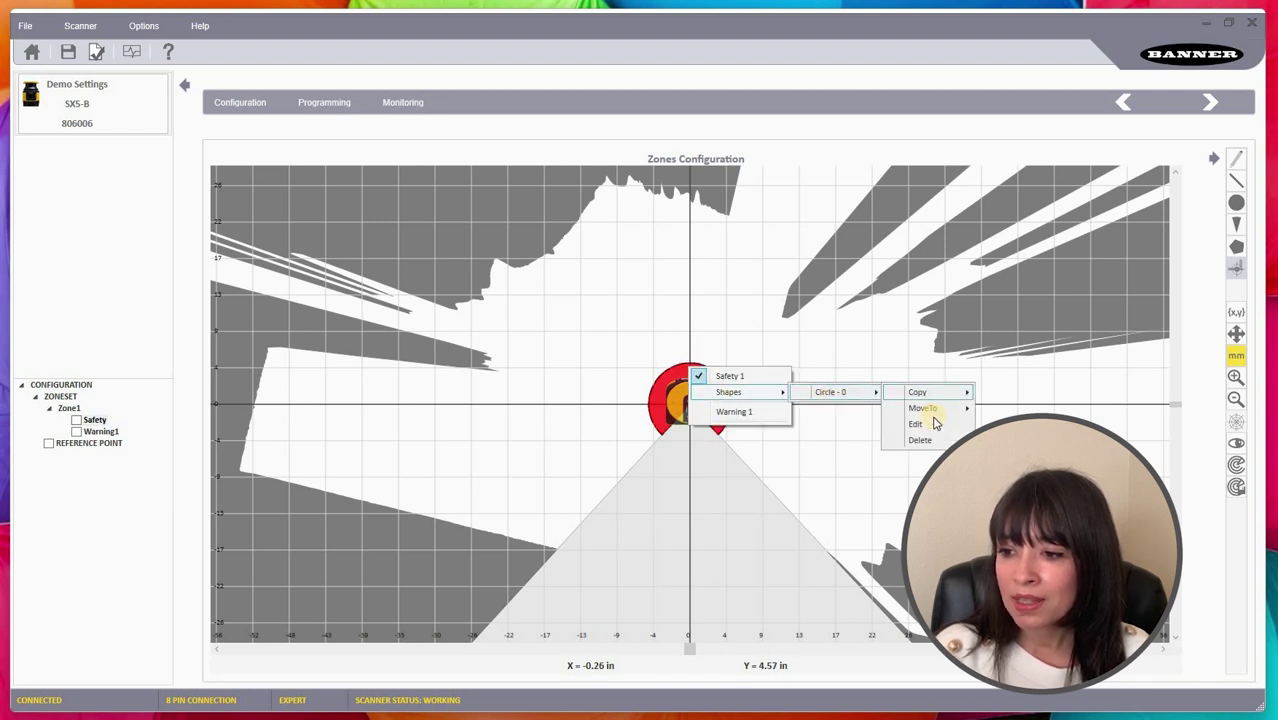
pyautogui.click(918, 424)
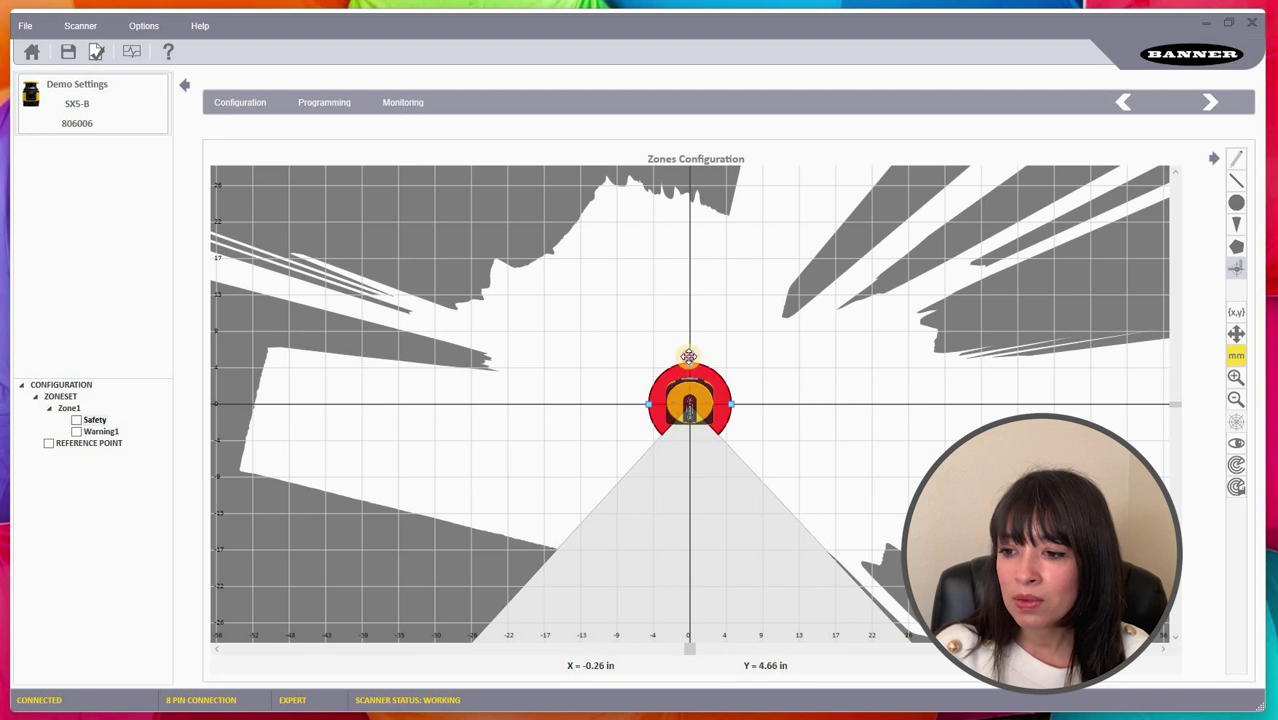
pyautogui.moveTo(688, 358); pyautogui.dragTo(688, 348)
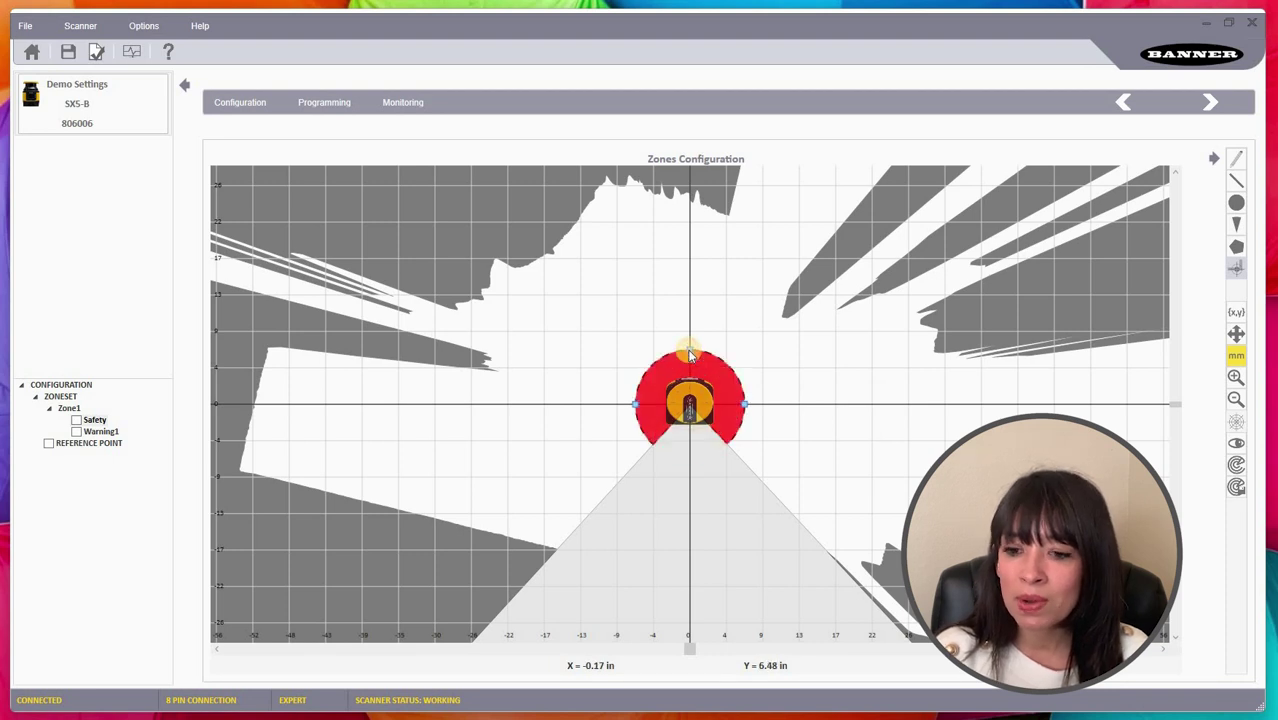
# In the Warning1 zone, delete the square Polygon - 1 shape
pyautogui.click(102, 432)
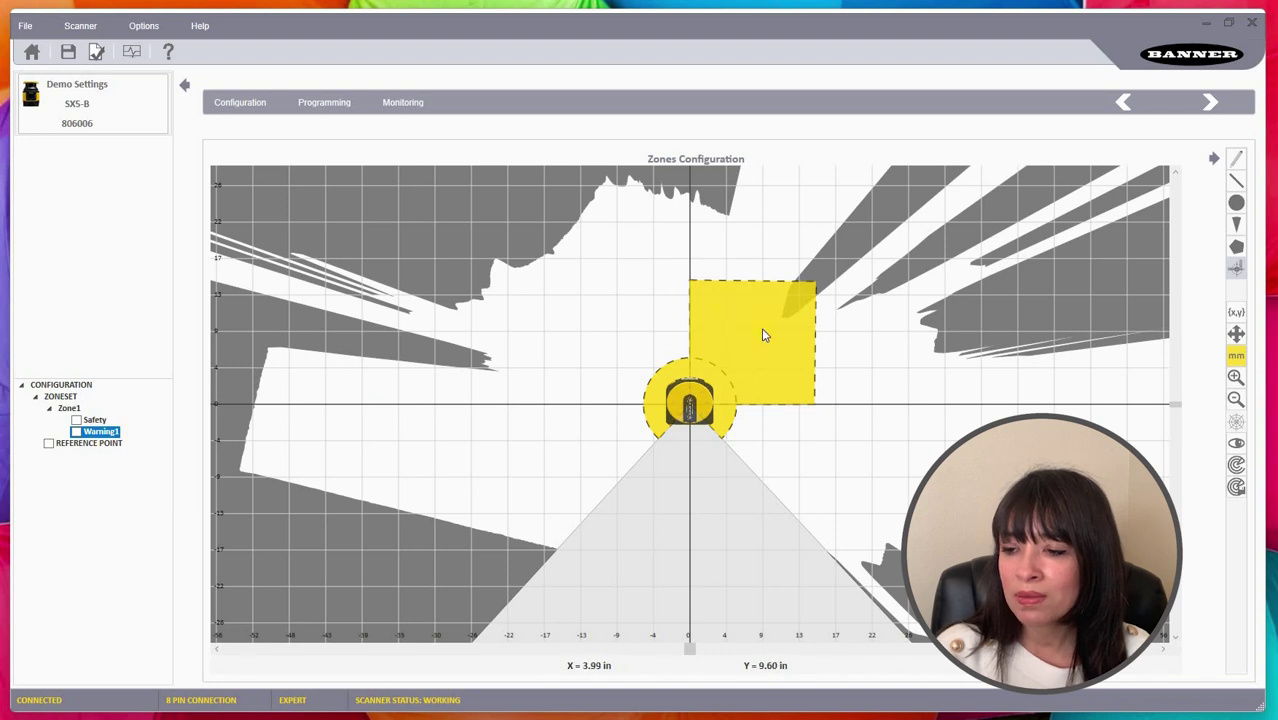
pyautogui.rightClick(724, 314)
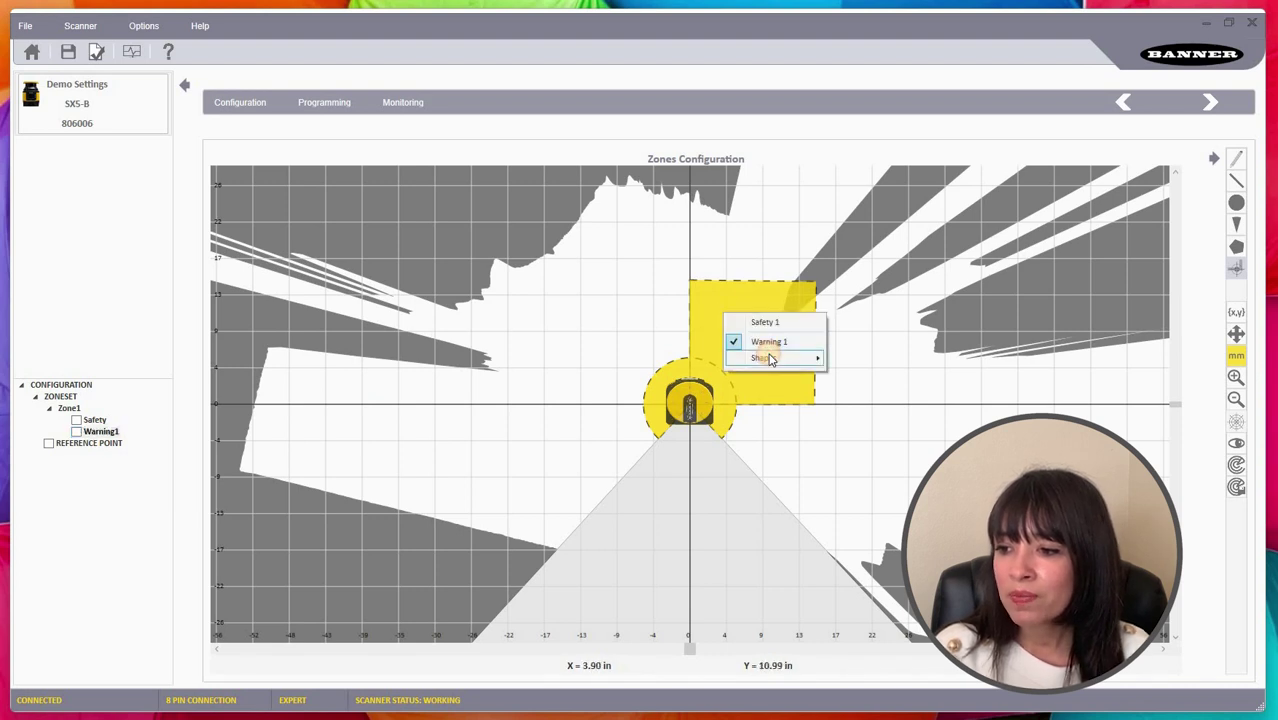
pyautogui.moveTo(770, 358)
pyautogui.moveTo(864, 373)
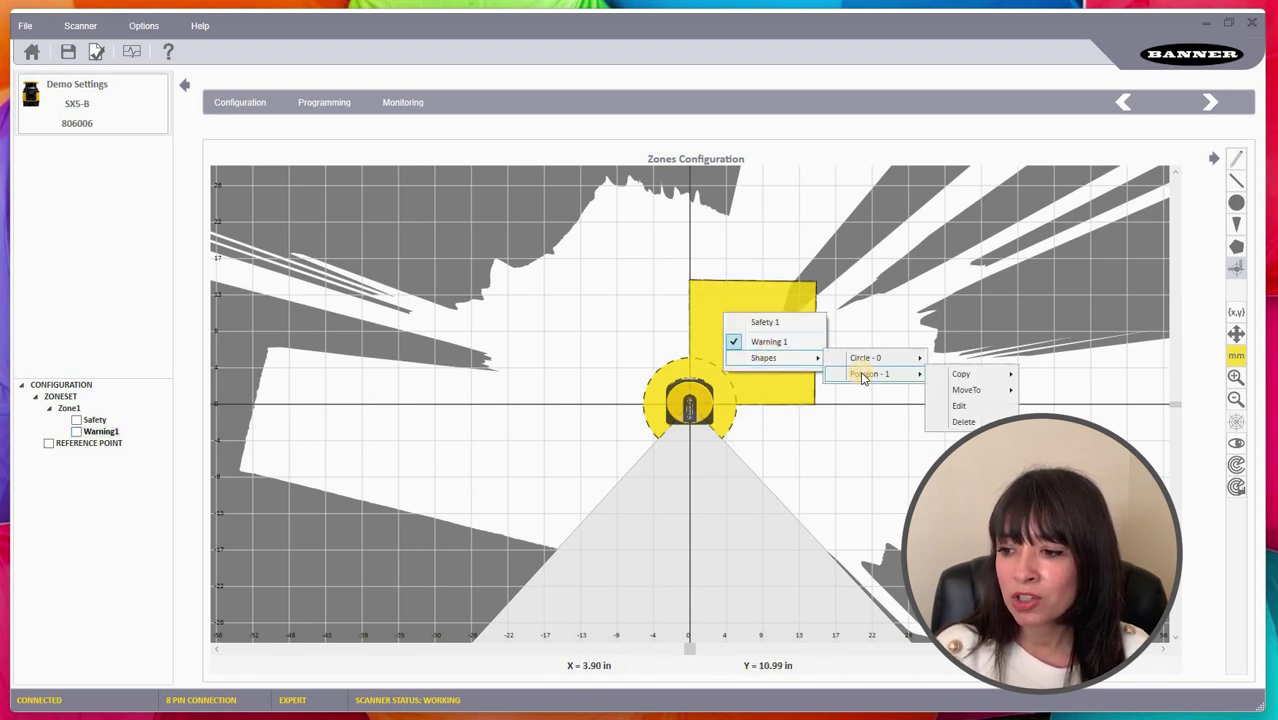
pyautogui.click(975, 421)
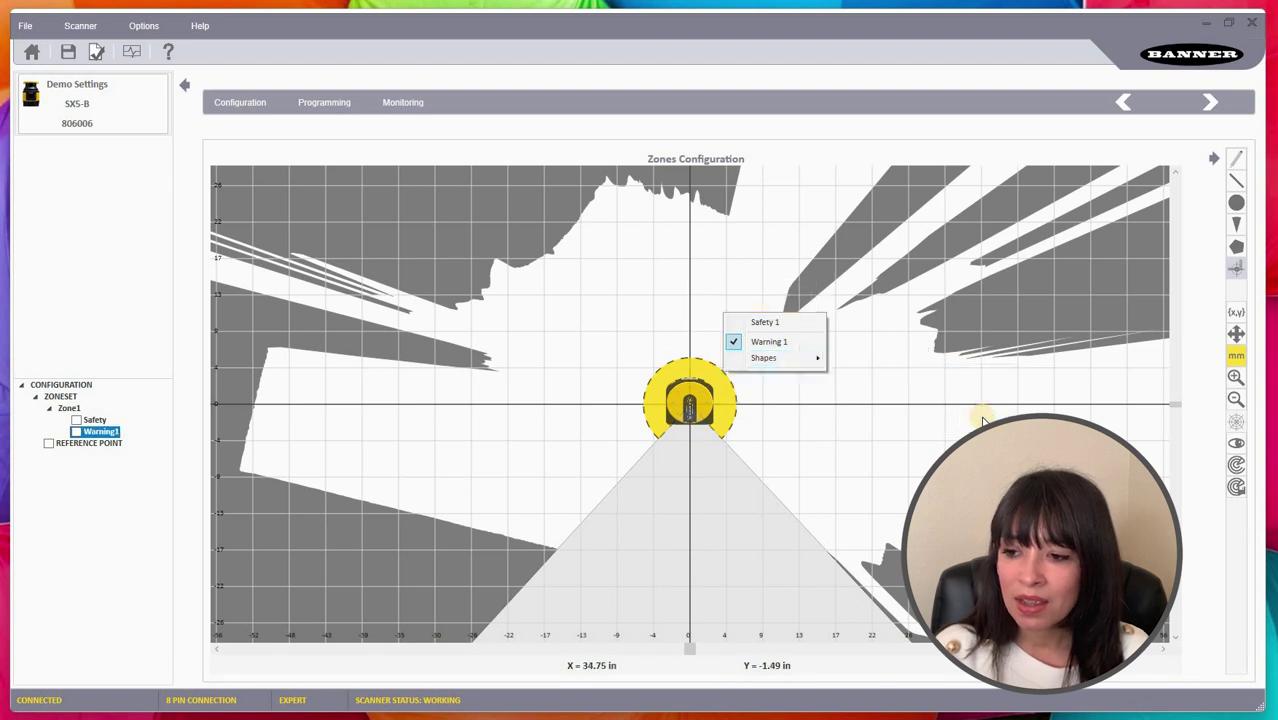
pyautogui.click(680, 365)
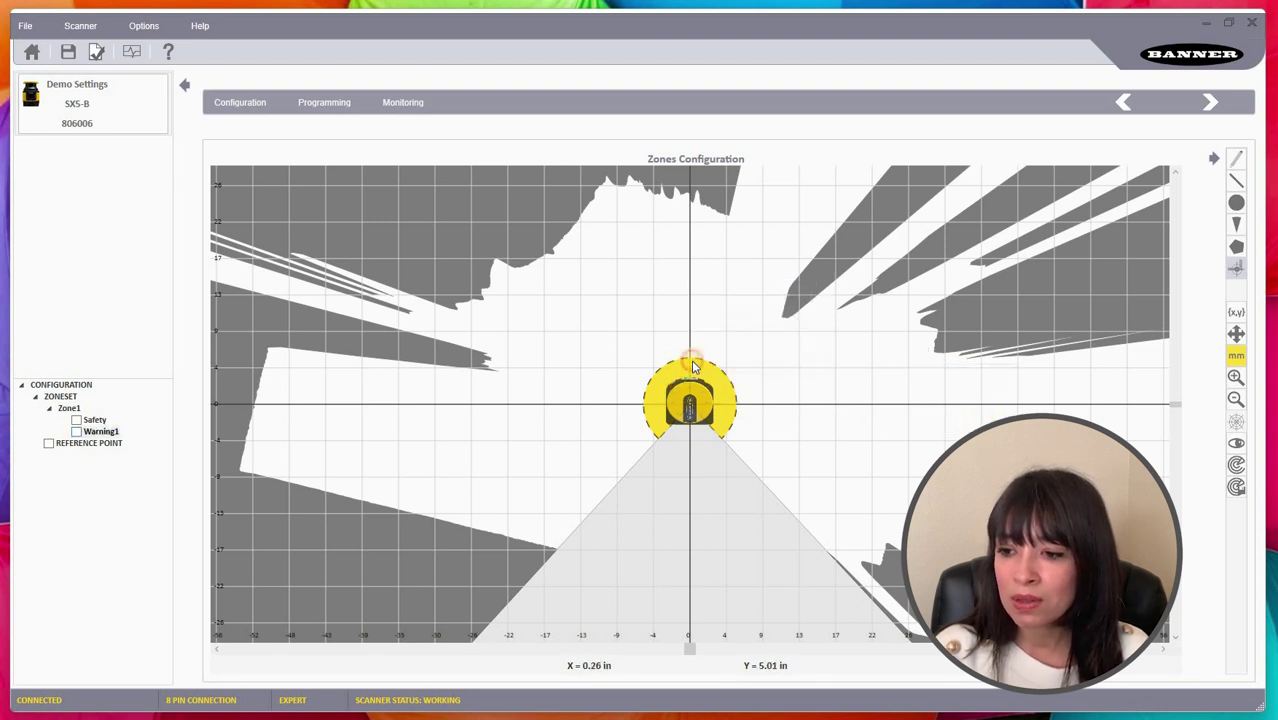
# Enlarge the Circle - 0 warning zone to about 13 in radius around the scanner
pyautogui.click(732, 394)
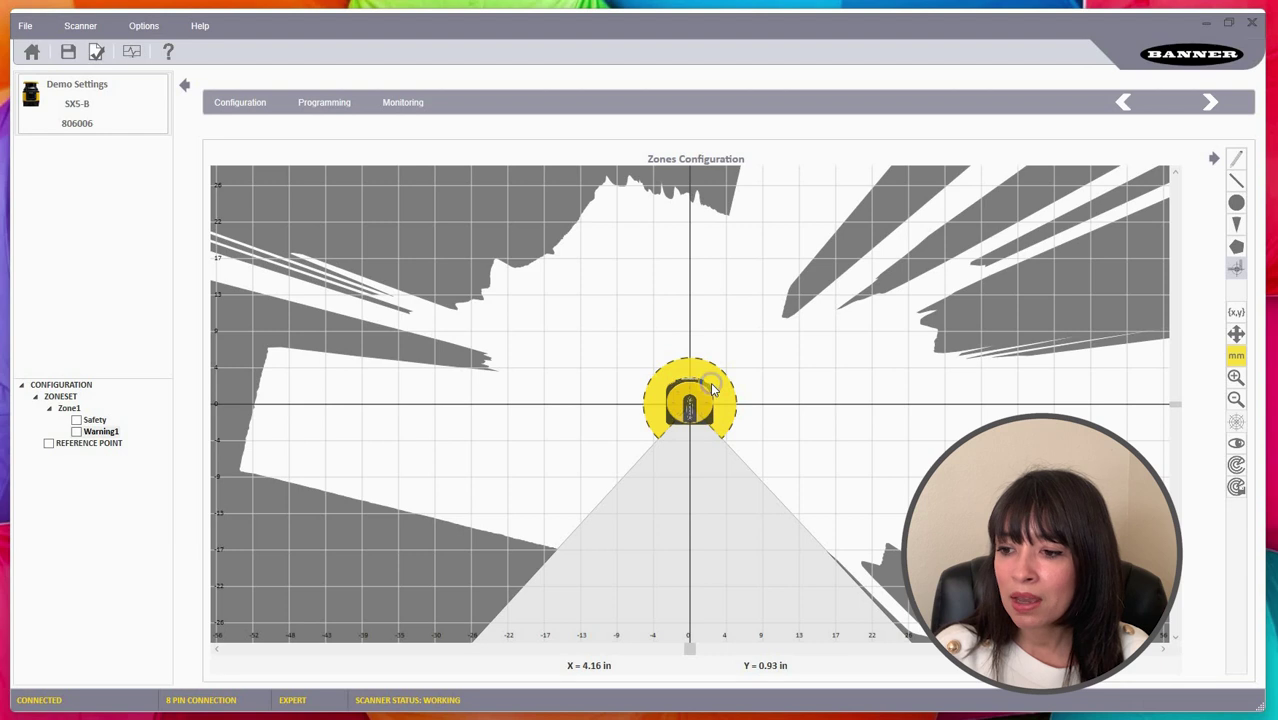
pyautogui.rightClick(709, 385)
pyautogui.moveTo(790, 428)
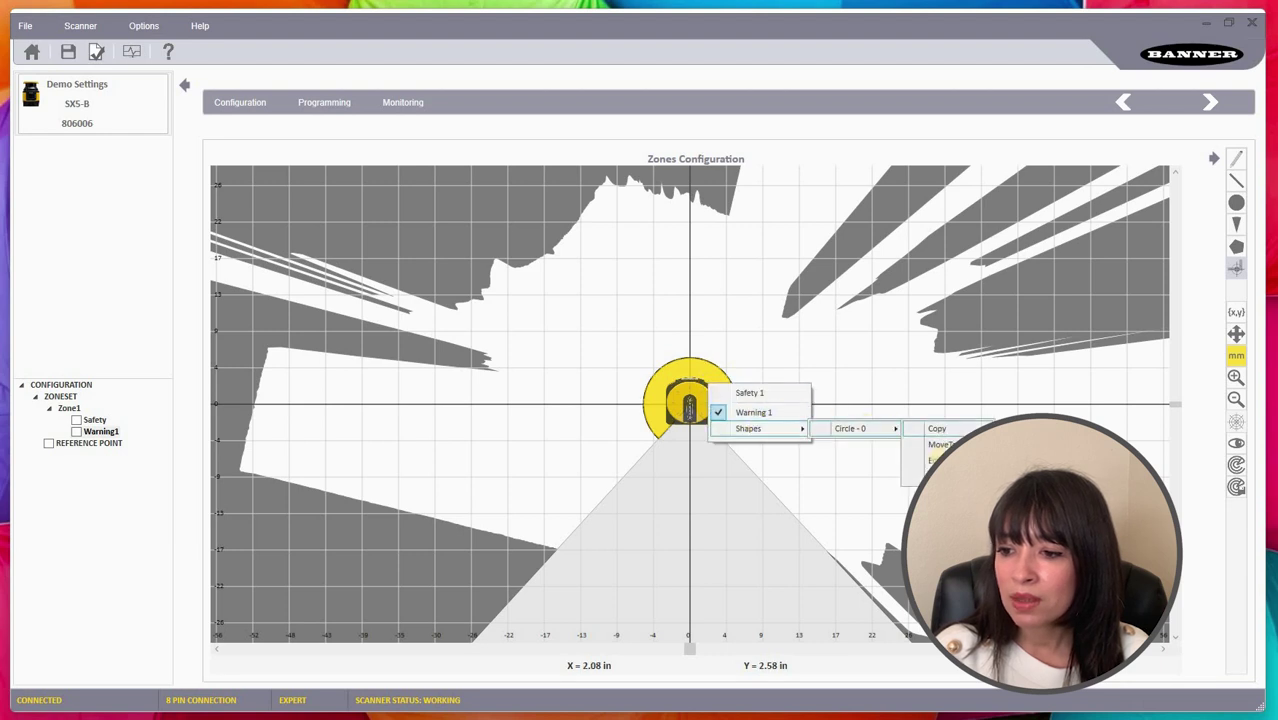
pyautogui.click(940, 458)
pyautogui.moveTo(692, 360); pyautogui.dragTo(688, 307)
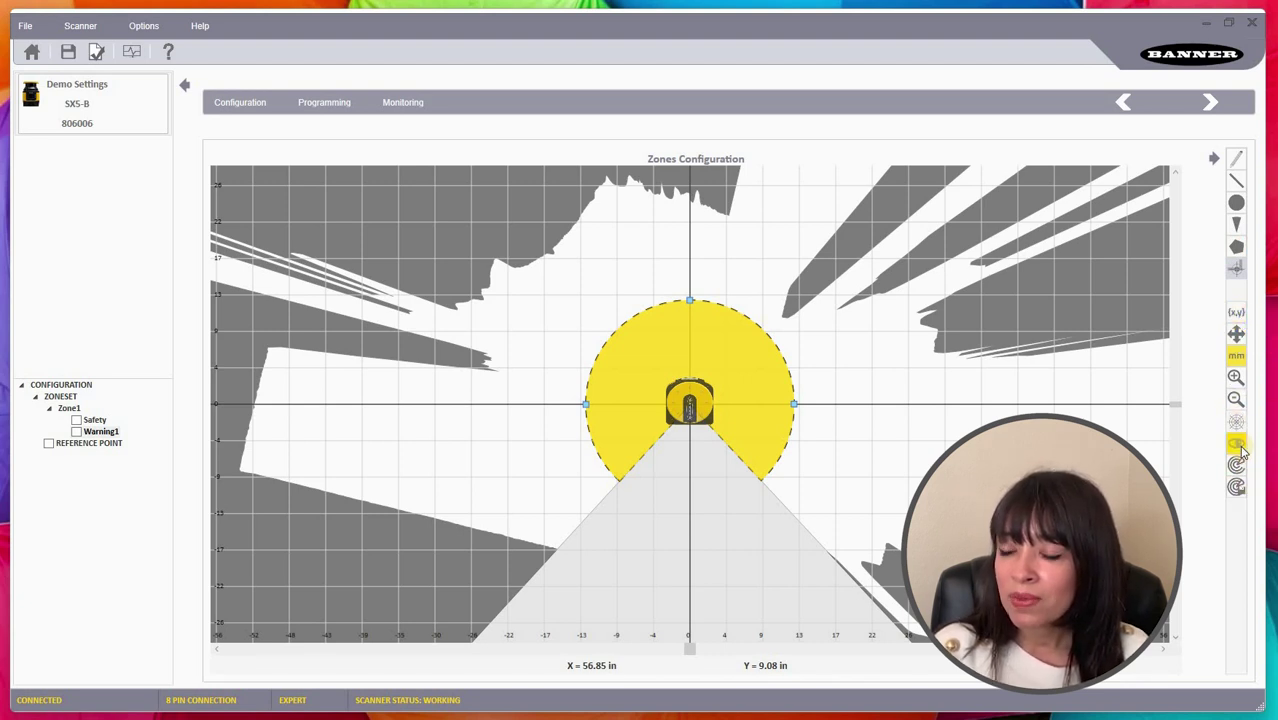
# Return to Zones Configuration and select REFERENCE POINT so only the scanner shows on the grid
pyautogui.click(1210, 105)
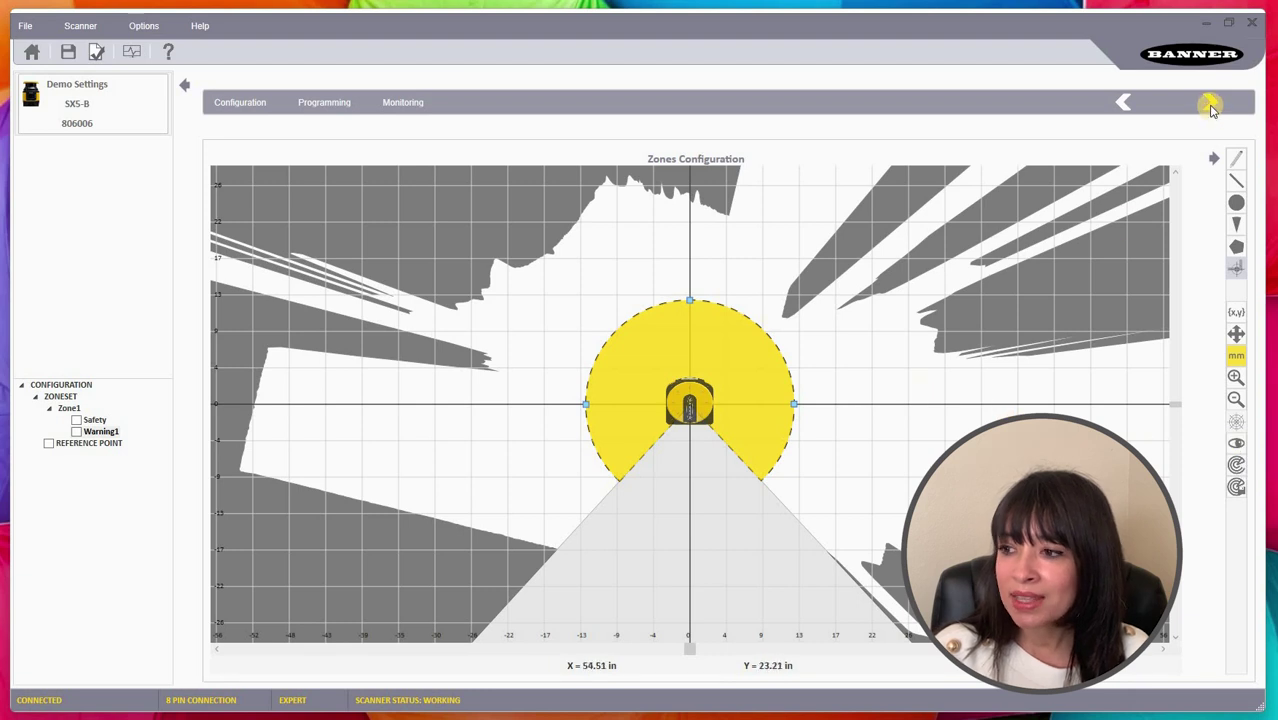
pyautogui.click(1123, 104)
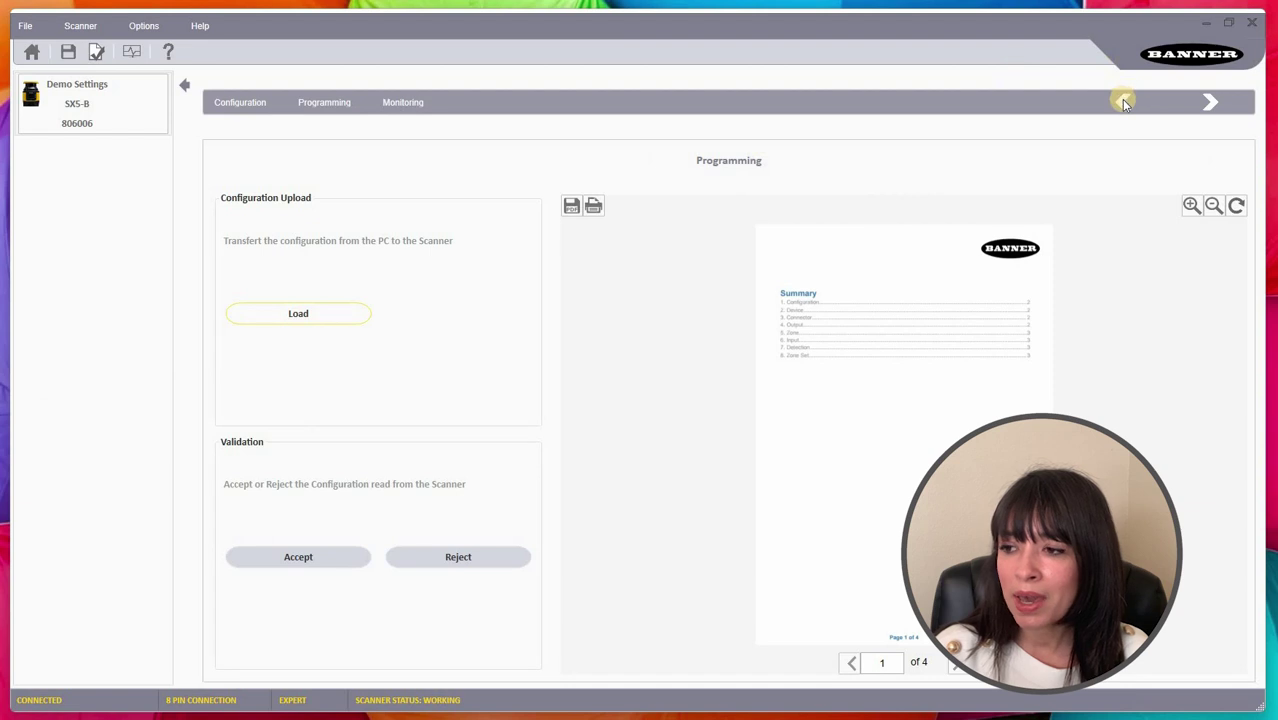
pyautogui.click(1123, 104)
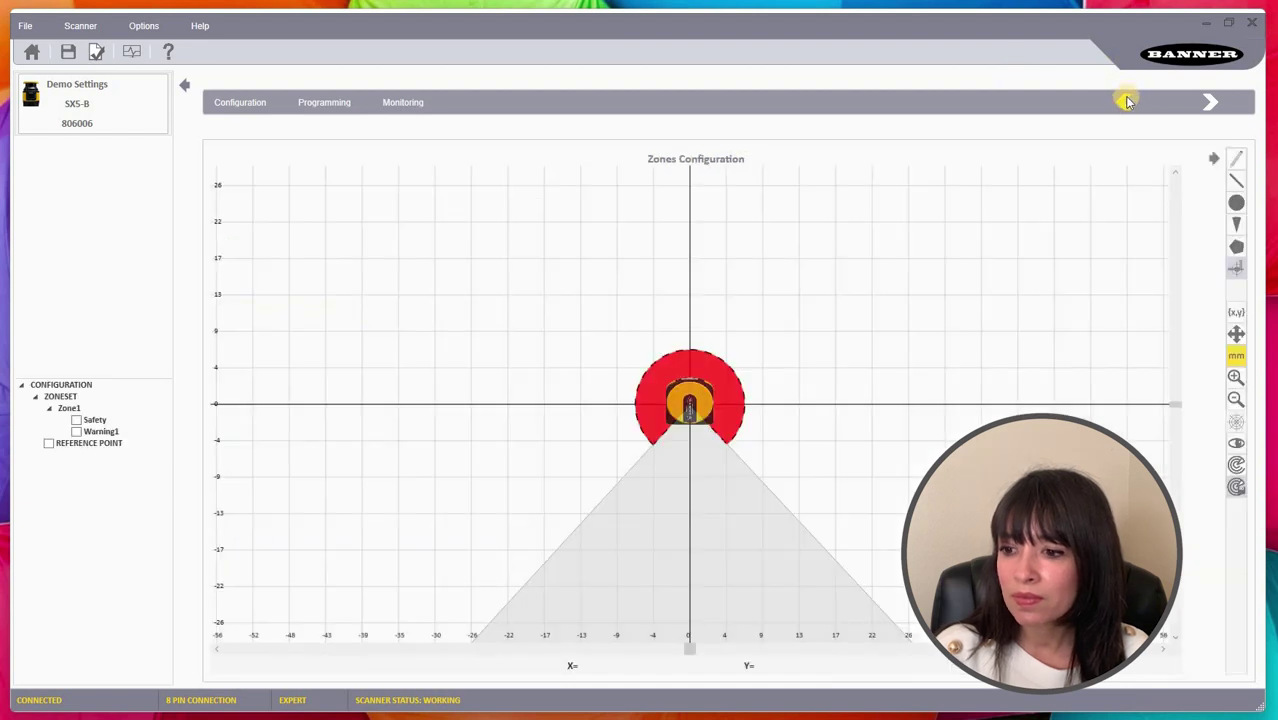
pyautogui.click(84, 443)
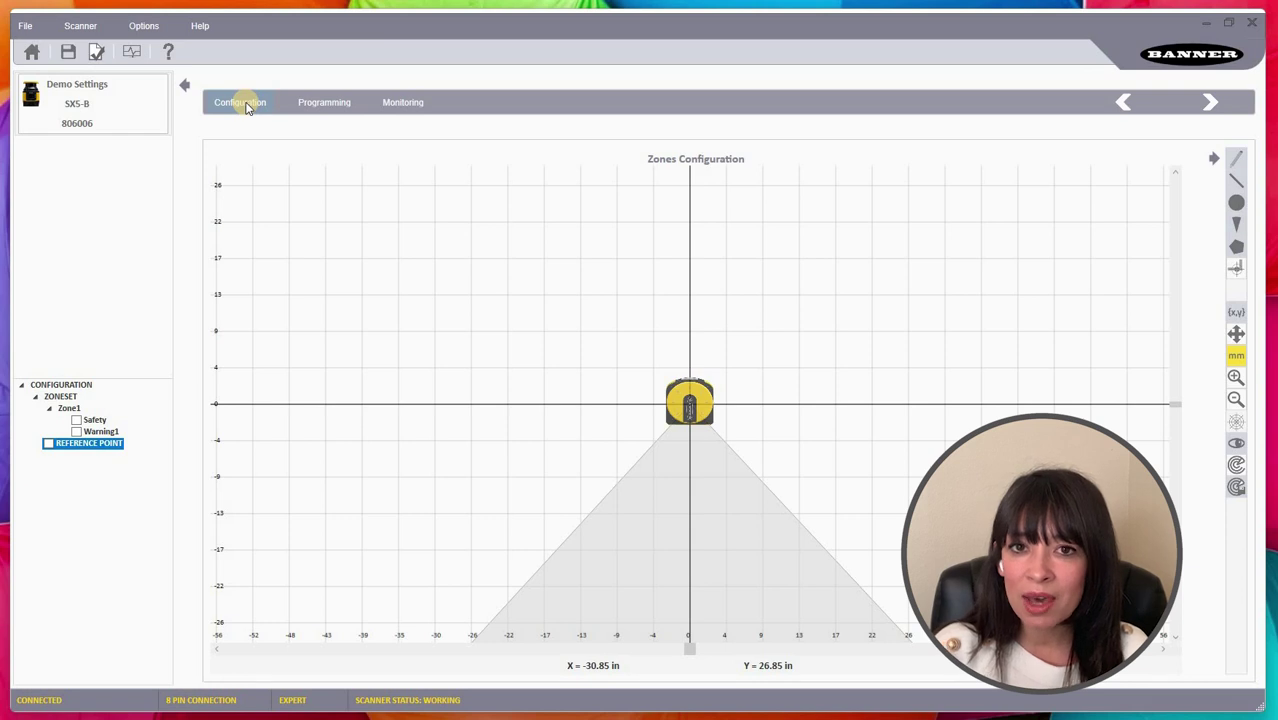
pyautogui.click(100, 450)
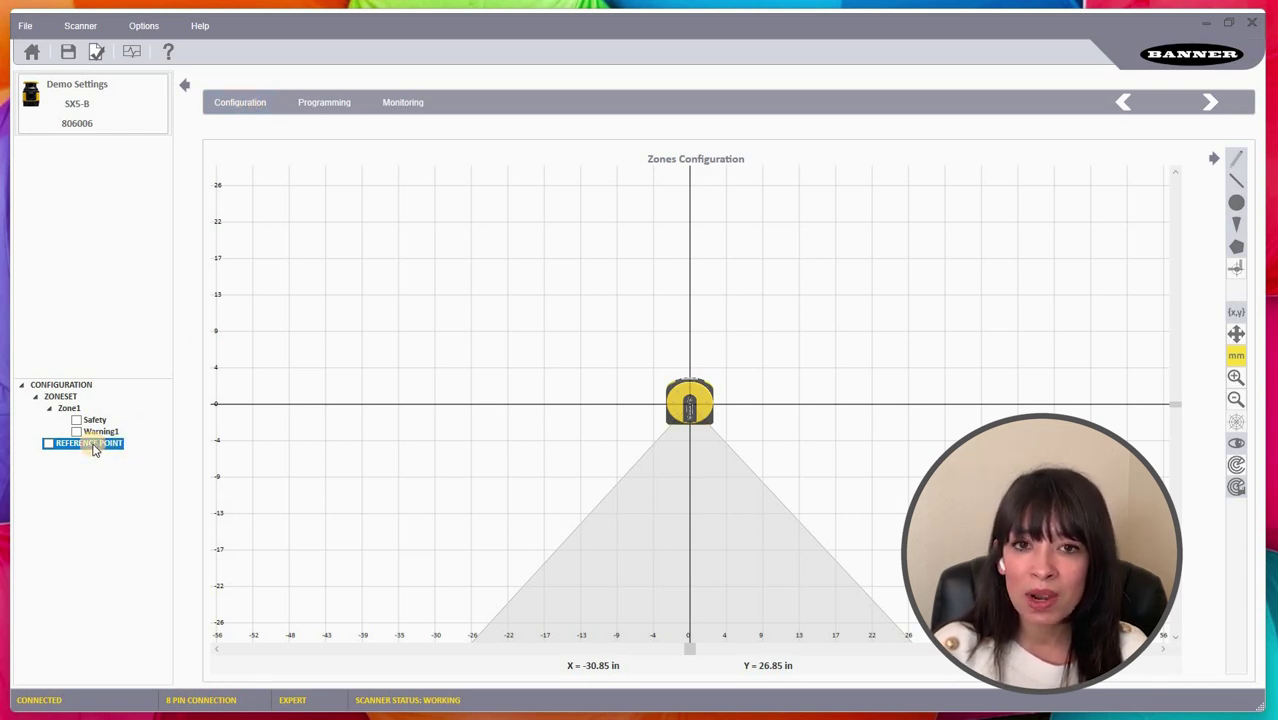
pyautogui.click(1211, 106)
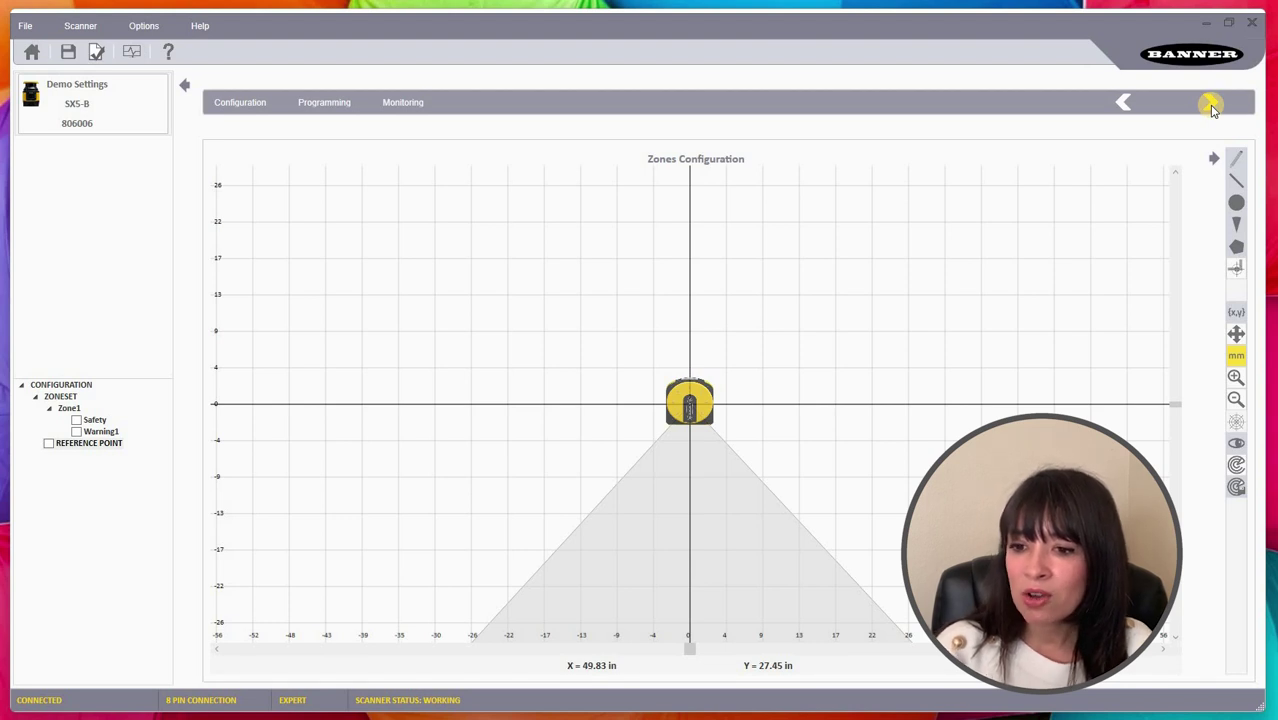
# Load the configuration to the scanner, confirming validation, entering the password and accepting off-duty test mode
pyautogui.click(1211, 106)
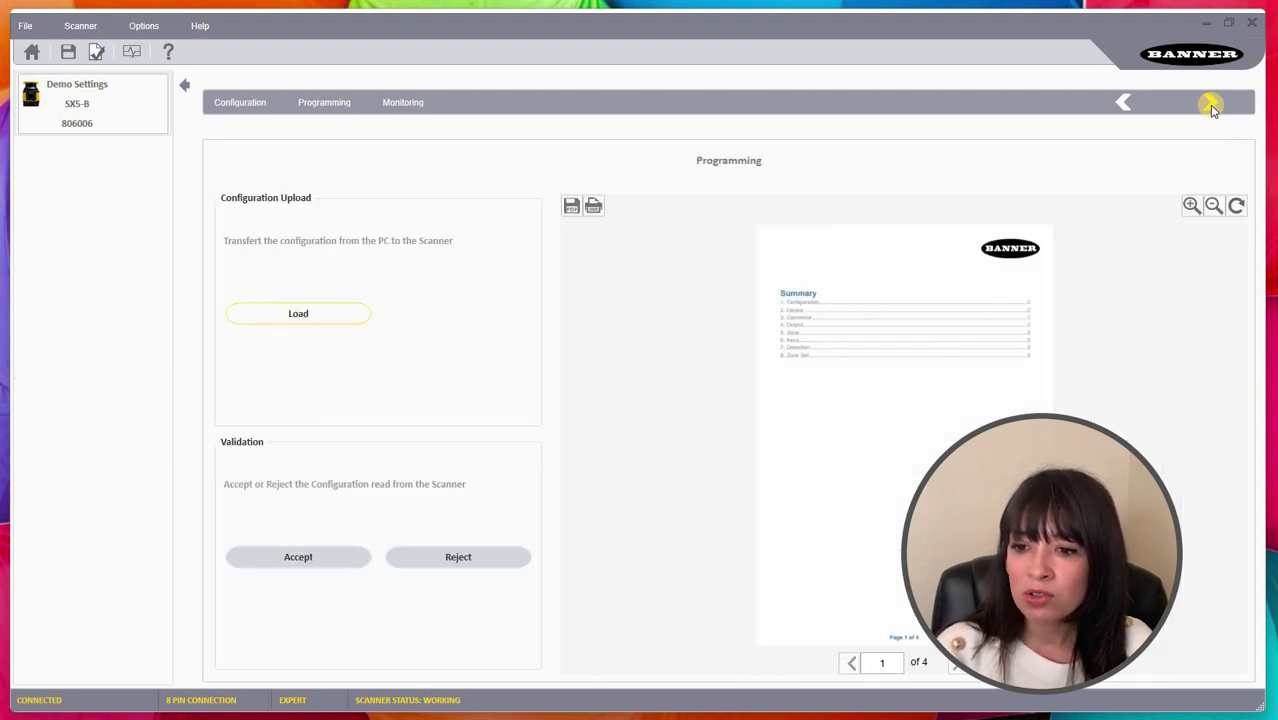
pyautogui.click(357, 322)
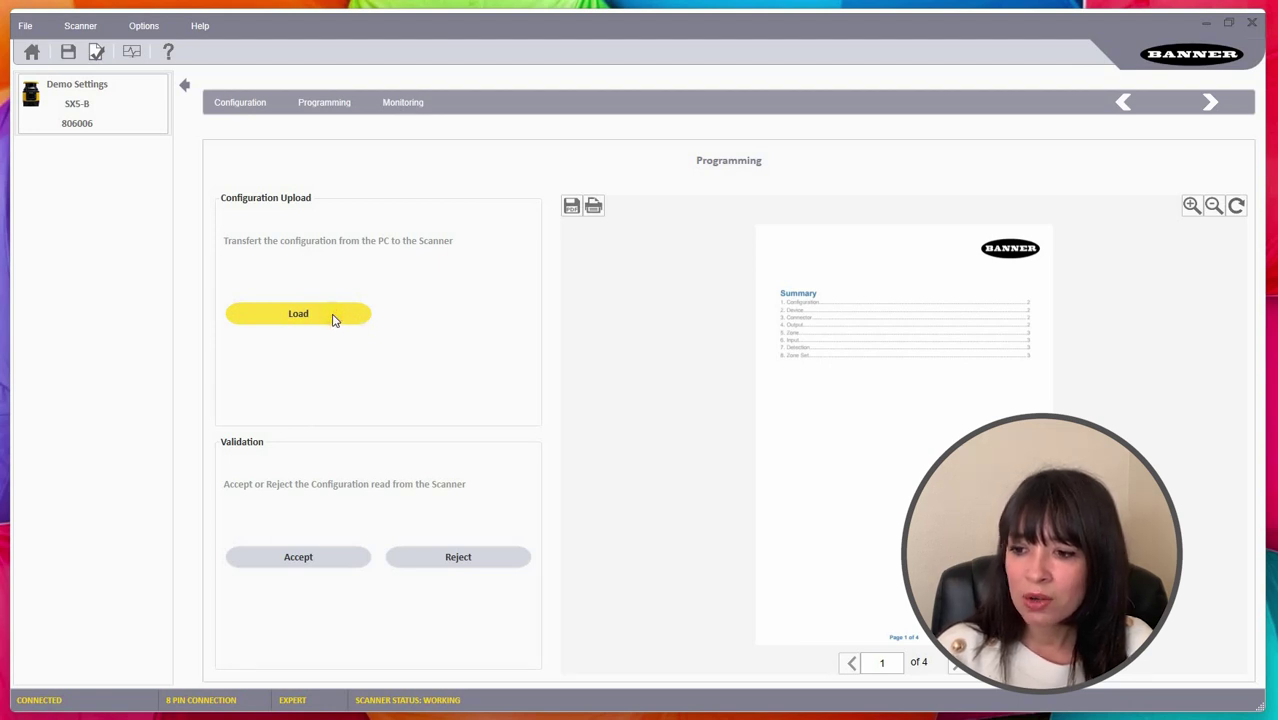
pyautogui.click(690, 396)
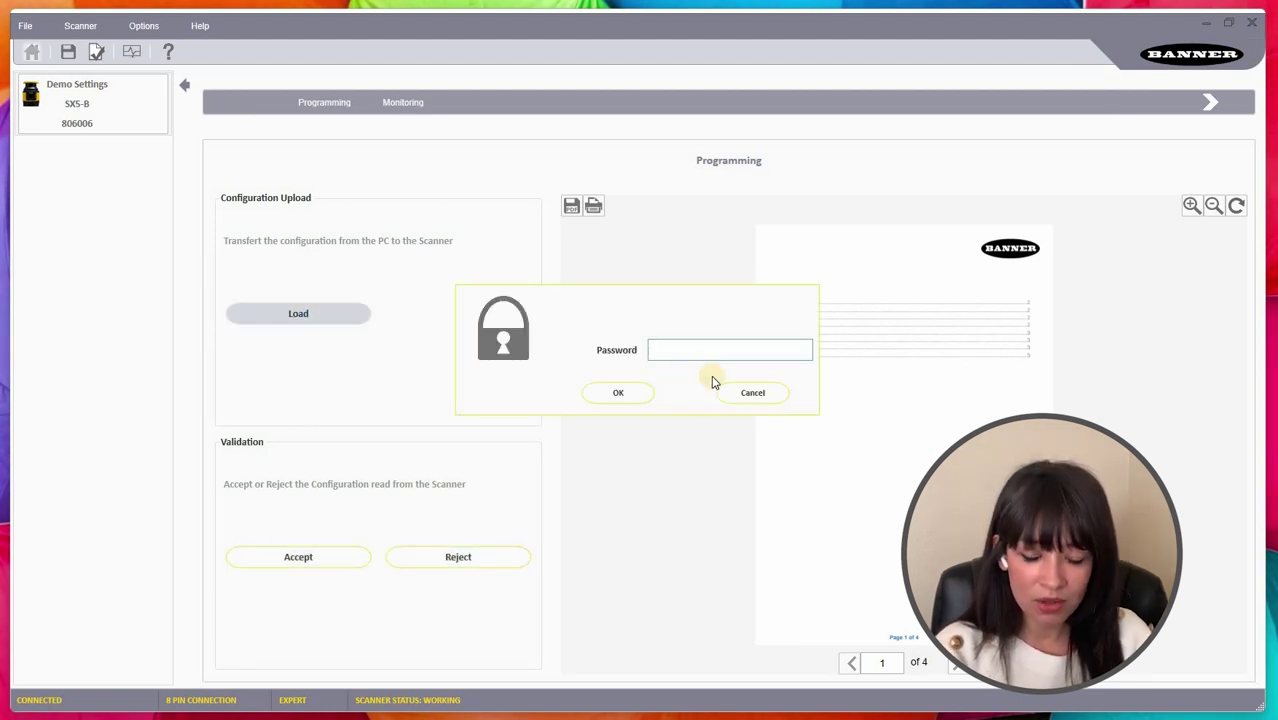
pyautogui.press('Return')
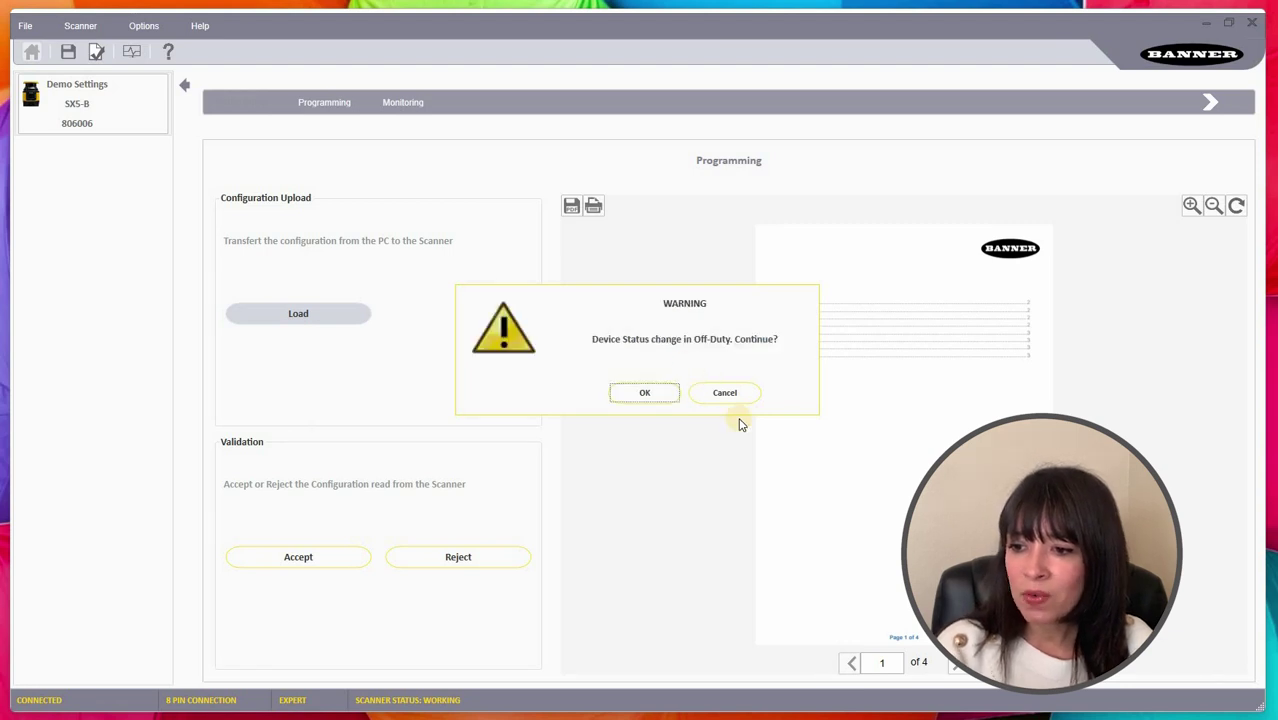
pyautogui.click(615, 392)
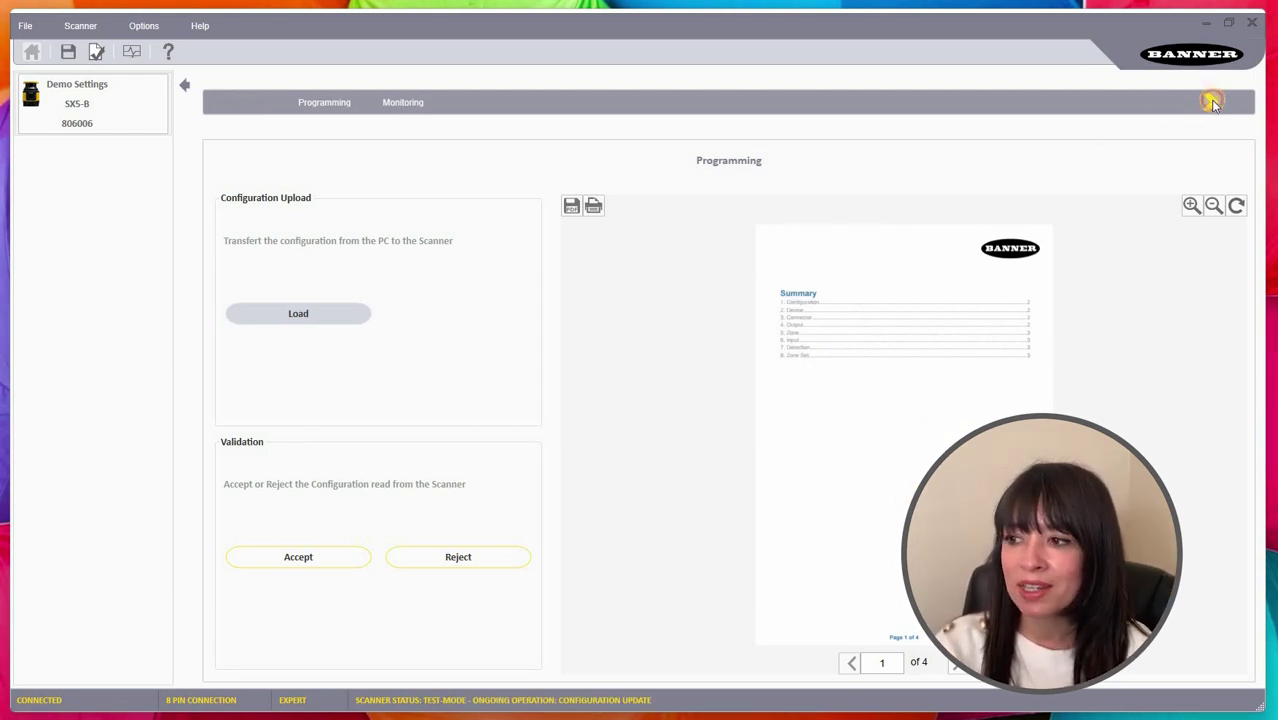
# Open live Monitoring, zoom into the scan plot, and display it on a polar angle grid
pyautogui.click(1200, 103)
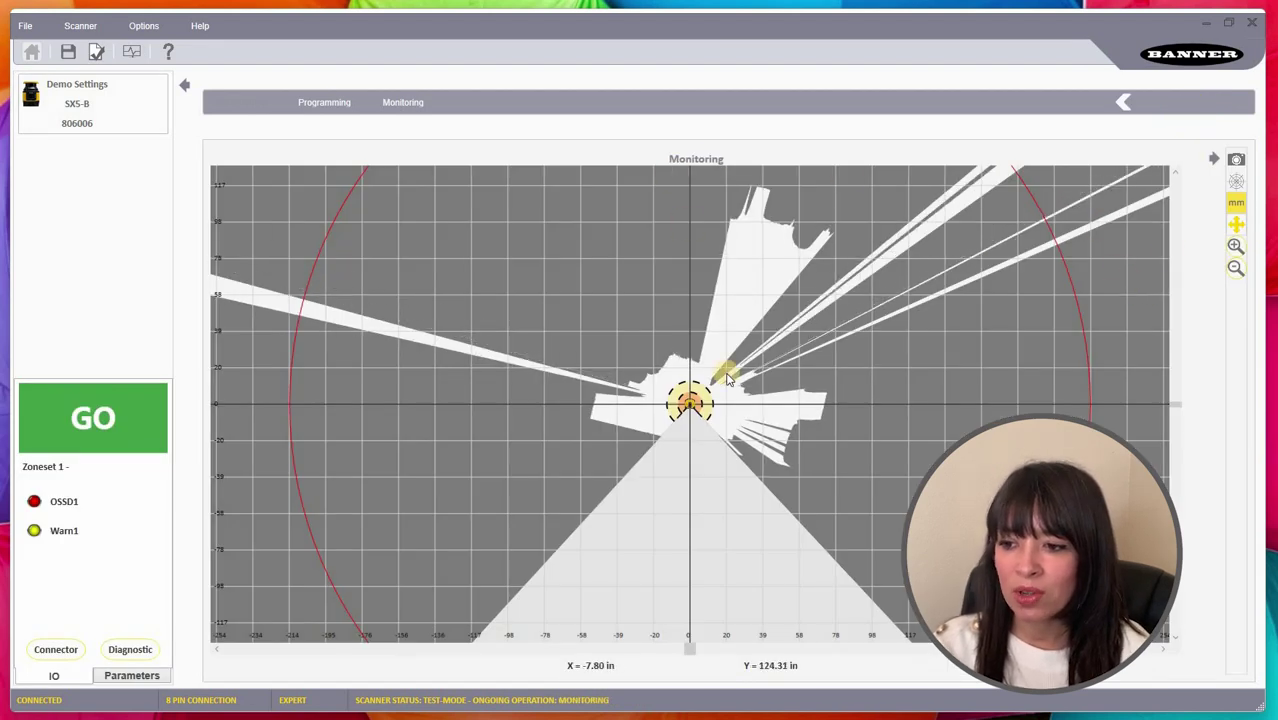
pyautogui.click(1235, 246)
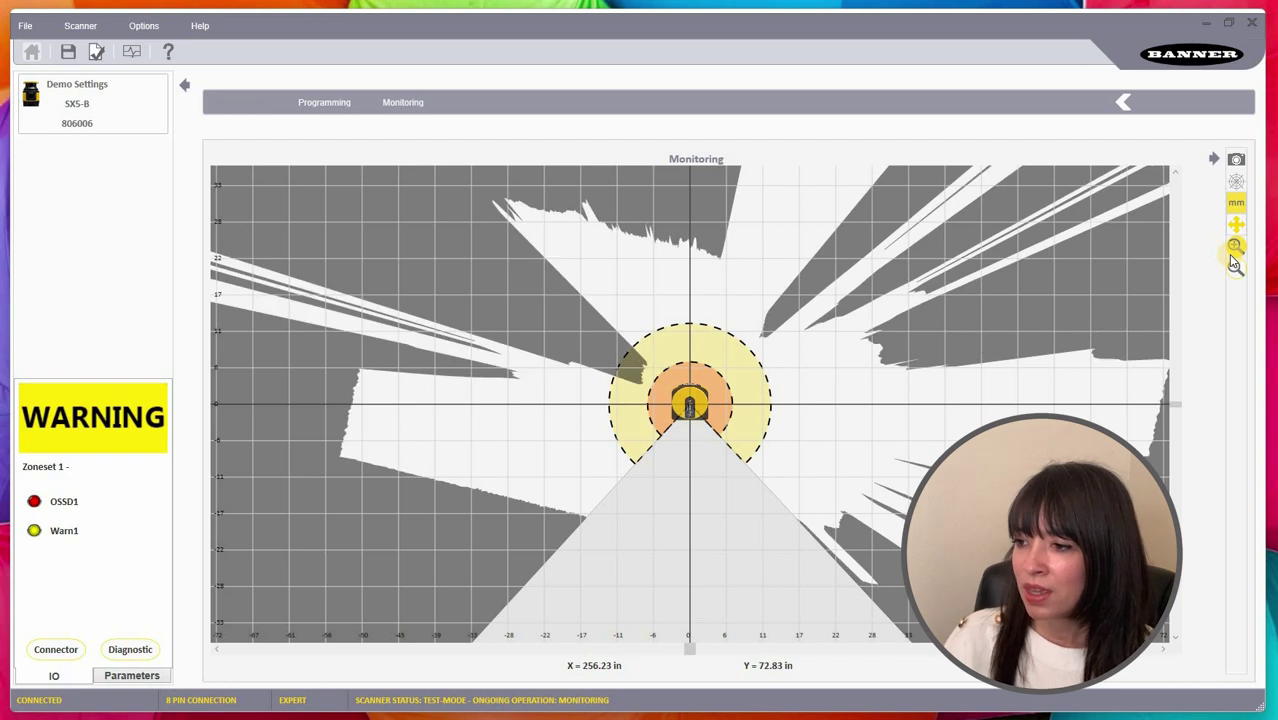
pyautogui.click(1237, 181)
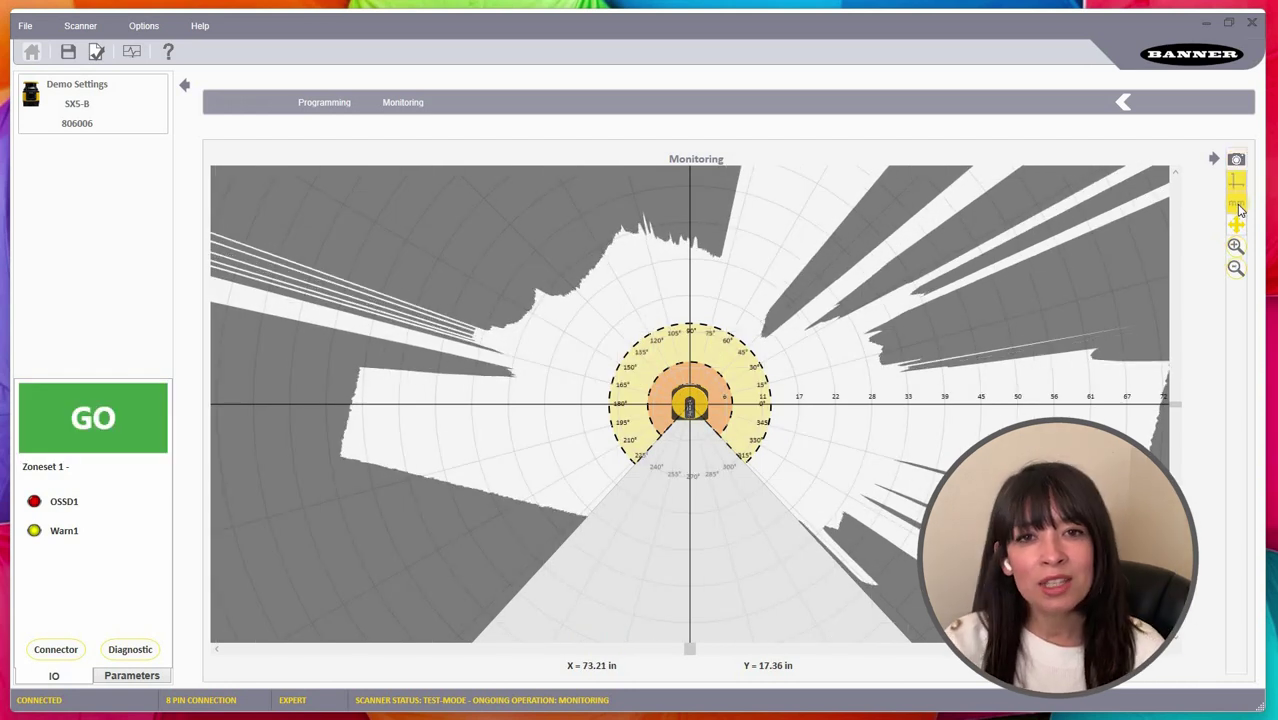